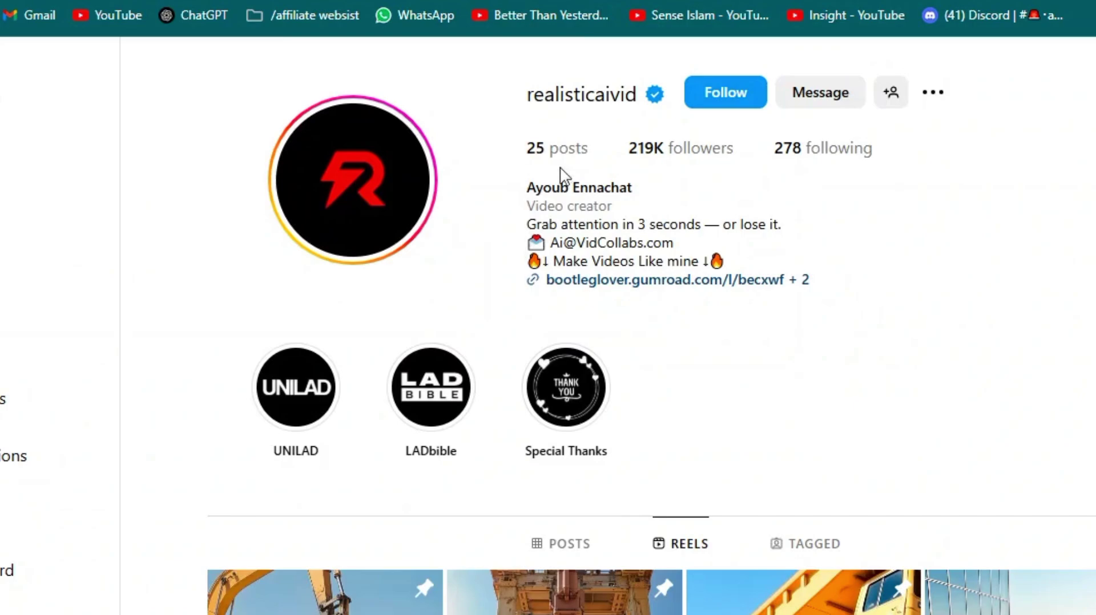
scroll(503, 417, "down", 10)
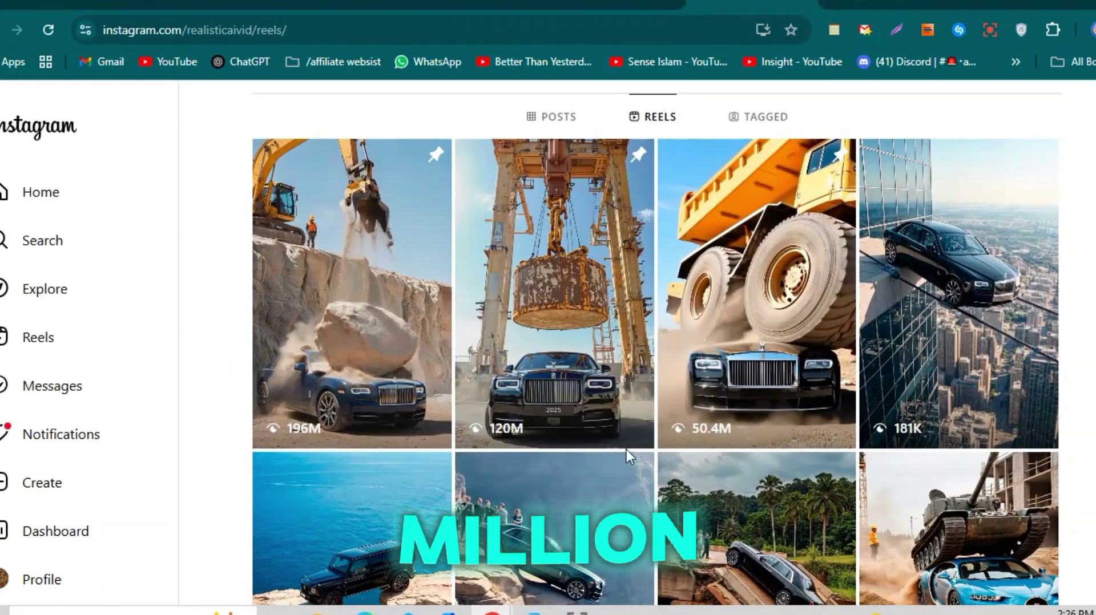
Step: Browse the creator's reels grid, then open the excavator-and-boulder reel with sound on
scroll(953, 451, "down", 6)
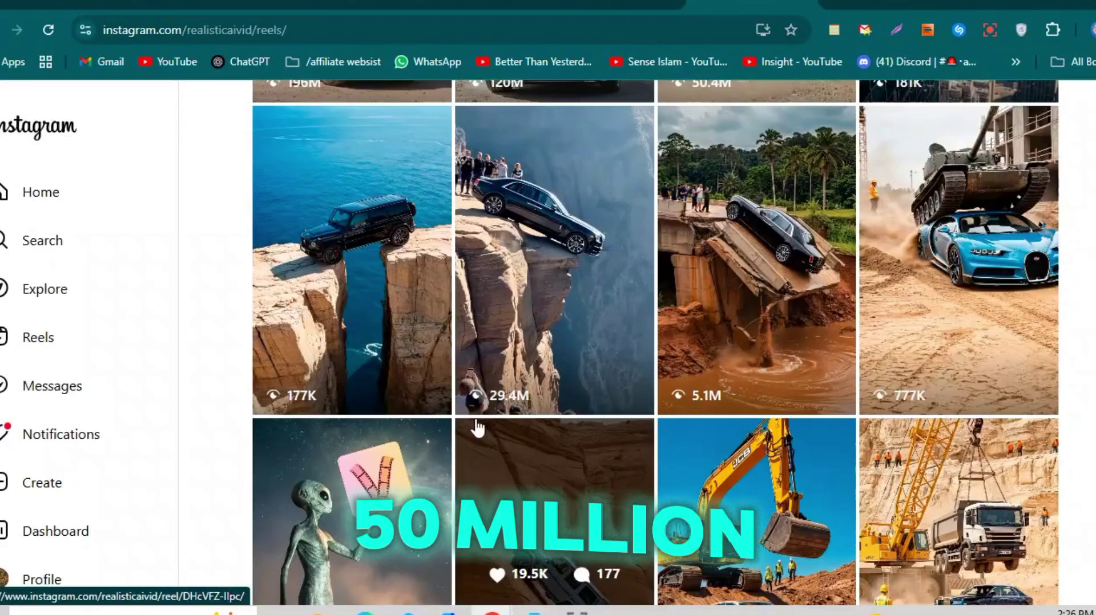
scroll(174, 417, "down", 4)
scroll(174, 417, "down", 1)
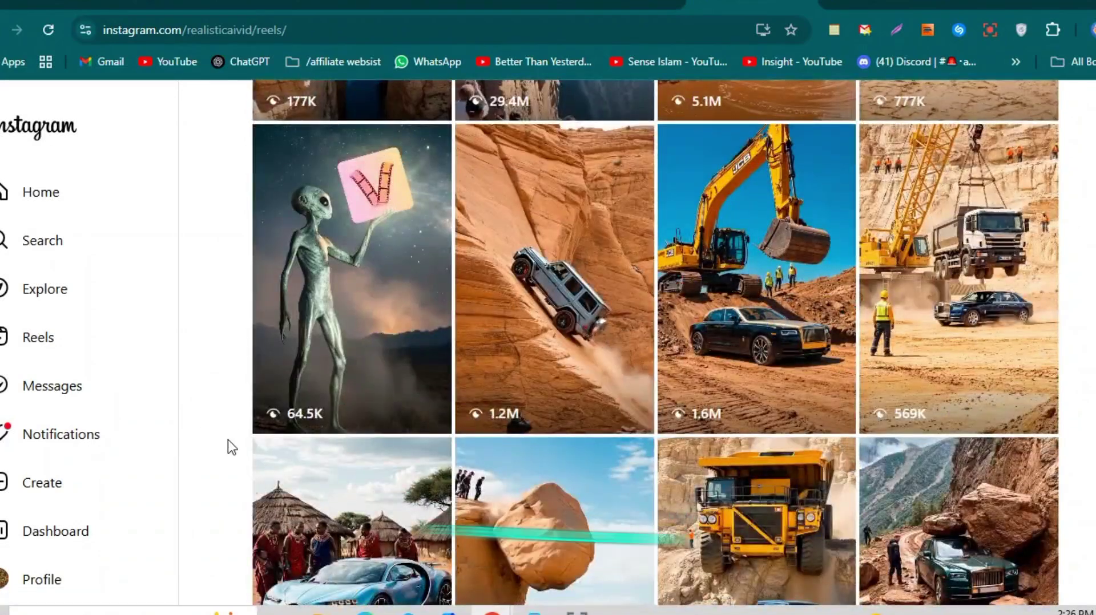
scroll(759, 514, "down", 8)
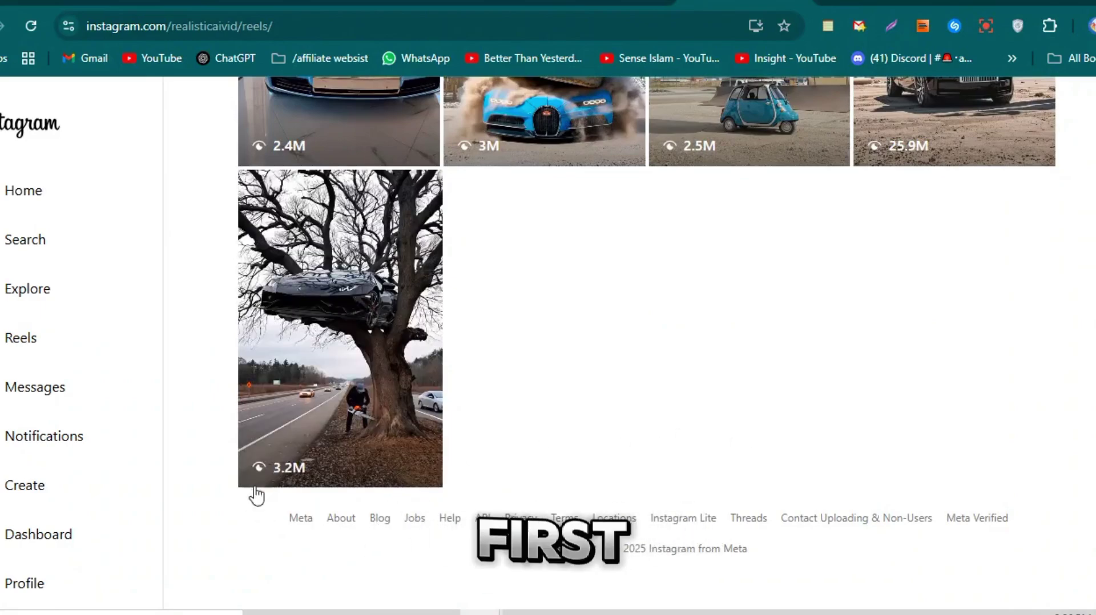
scroll(594, 407, "up", 15)
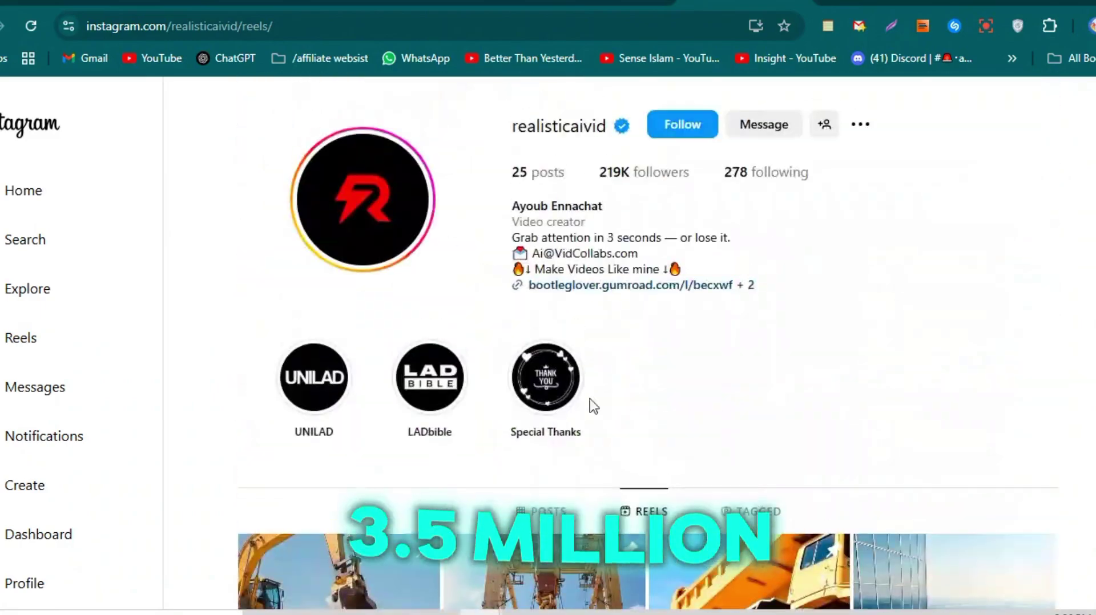
scroll(288, 474, "down", 5)
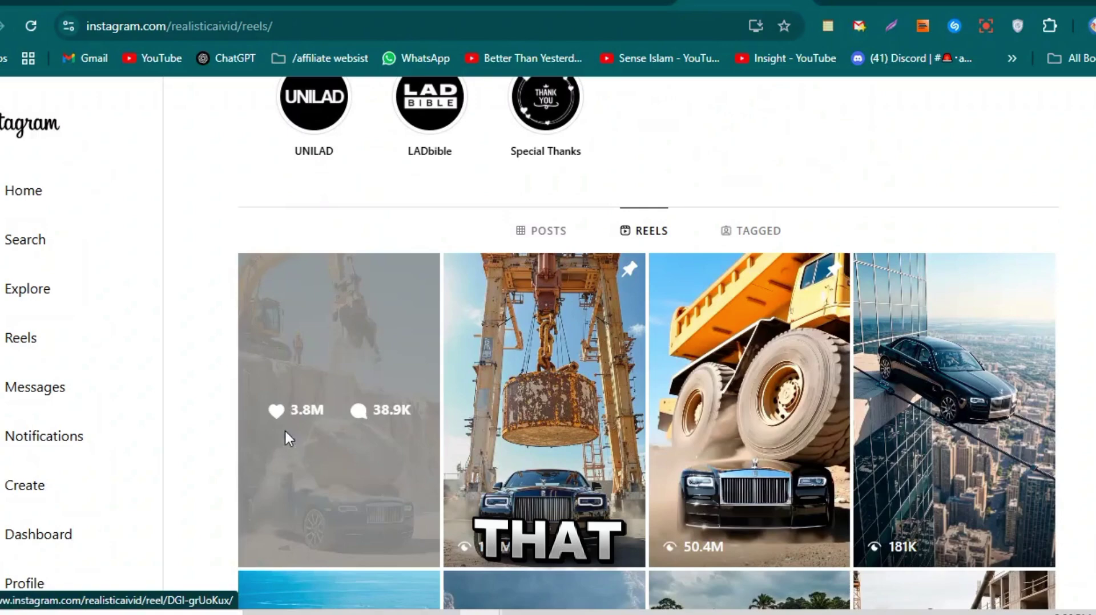
left_click(286, 433)
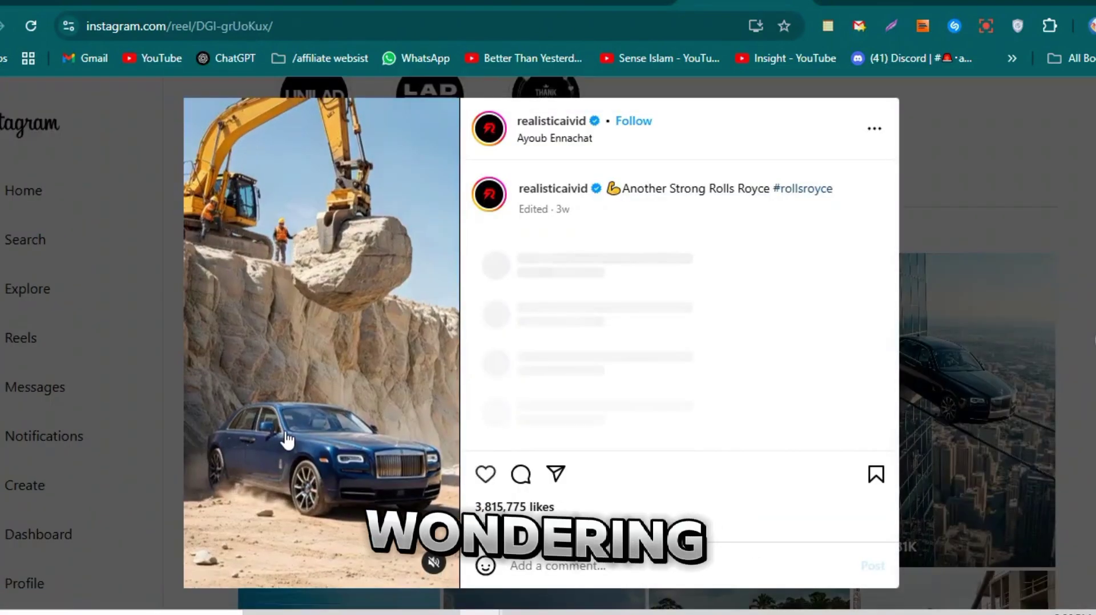
left_click(434, 563)
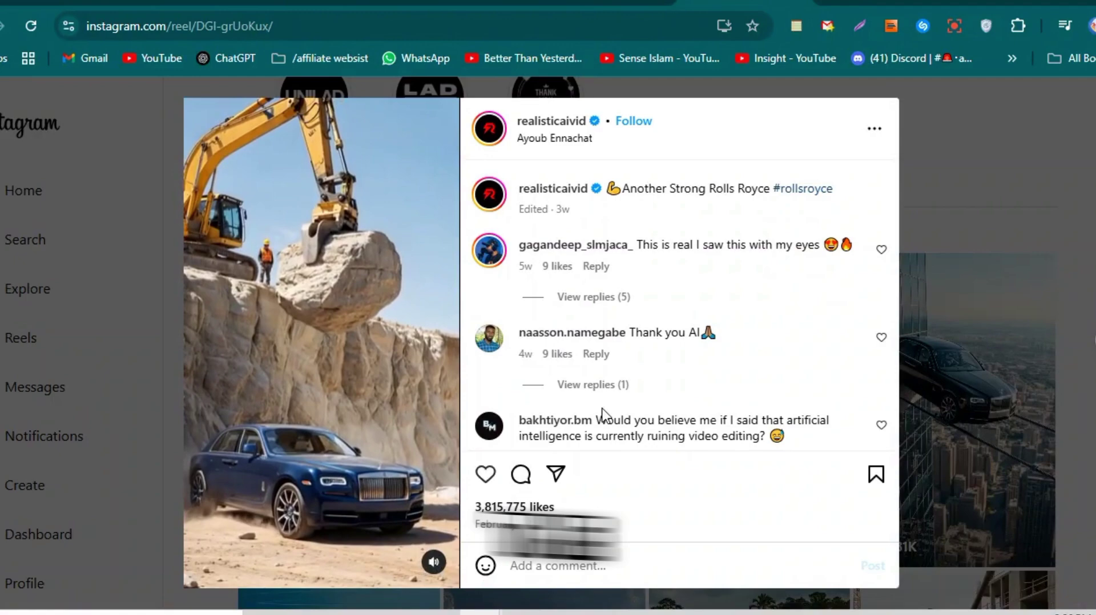
Step: Read the comments, then step through the dump-truck, rope-walk, G-Wagon and cliff-edge Rolls-Royce reels to the collapsed-bridge reel
scroll(603, 415, "down", 5)
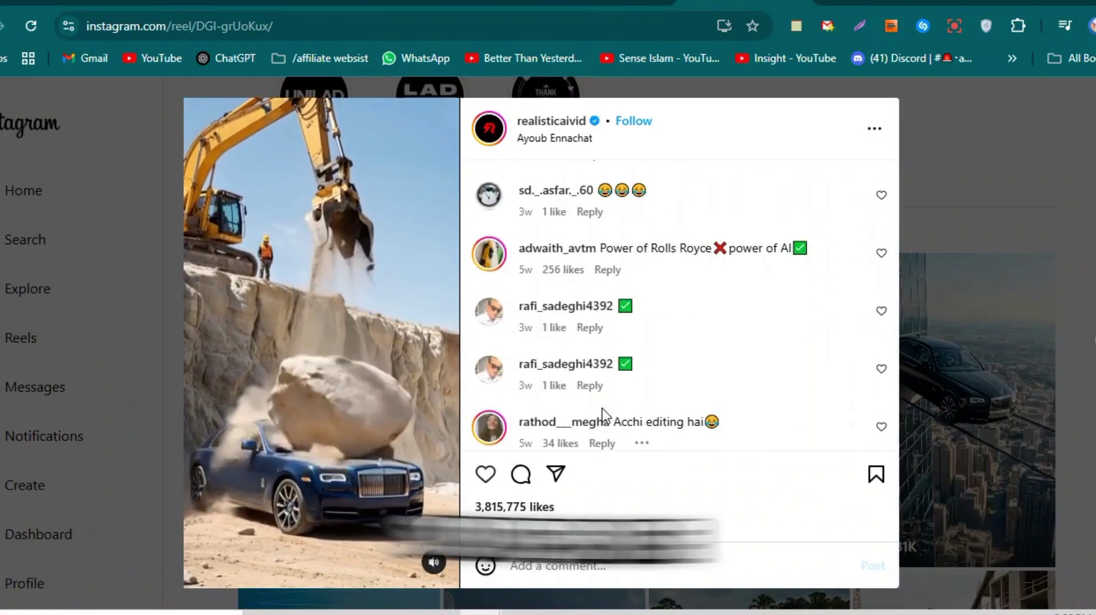
scroll(602, 415, "down", 3)
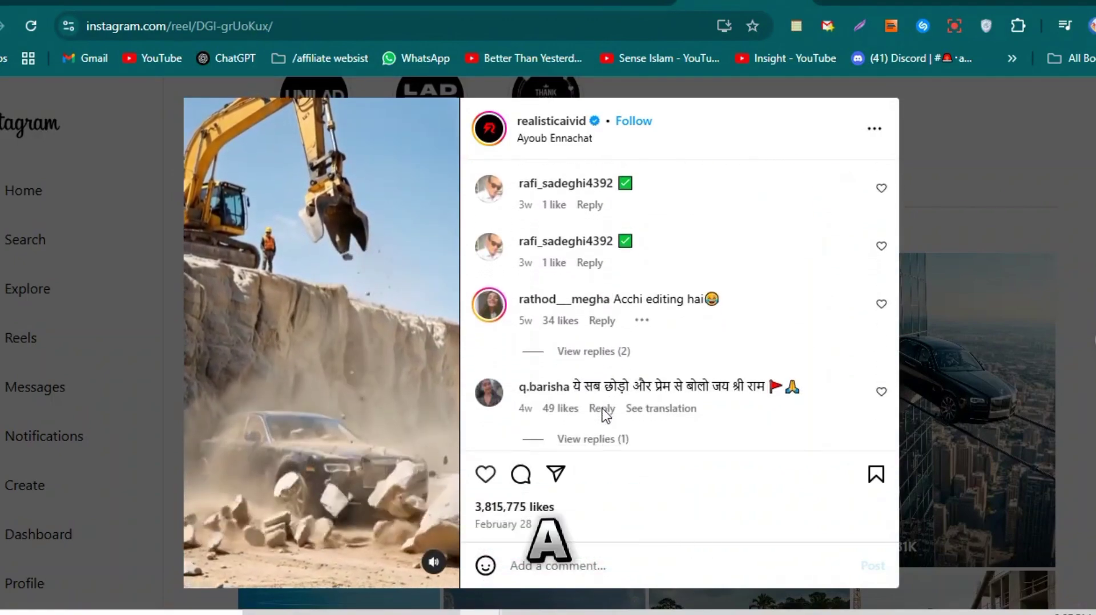
scroll(604, 414, "down", 3)
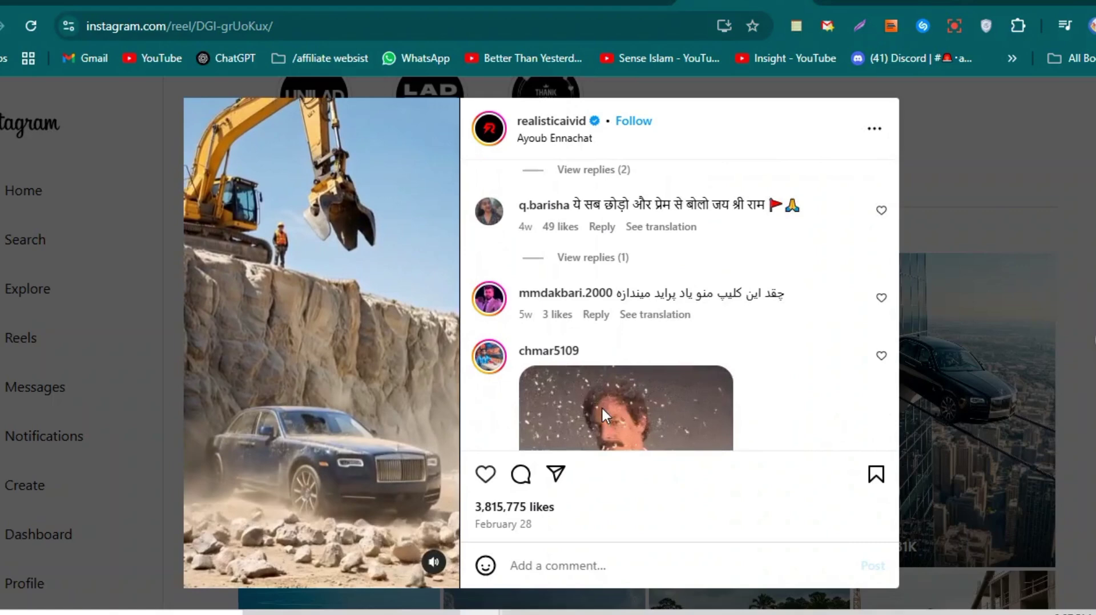
scroll(602, 408, "down", 5)
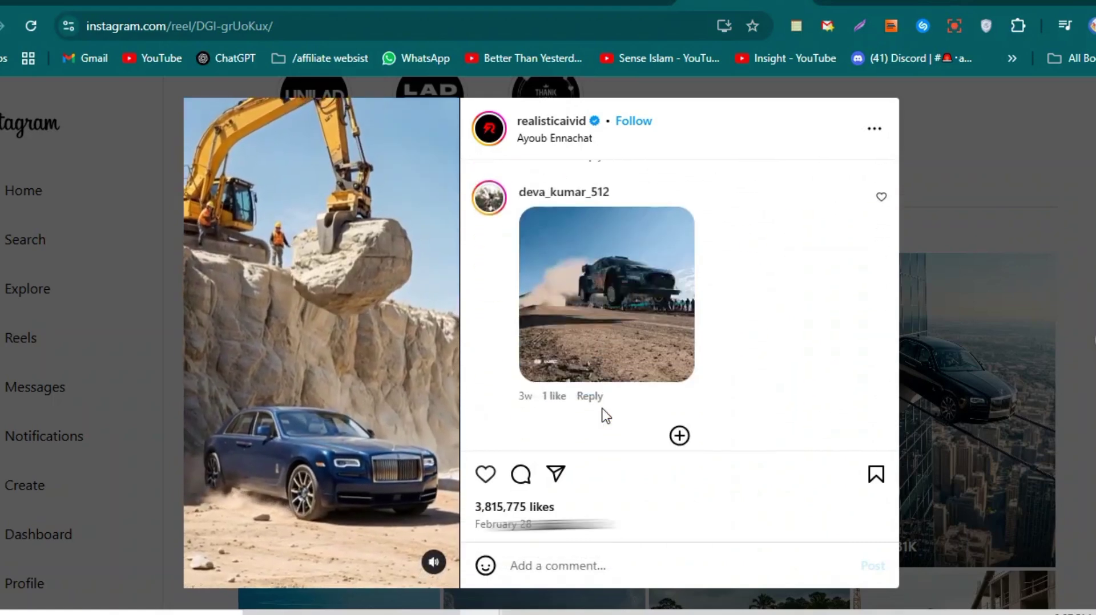
scroll(605, 416, "down", 1)
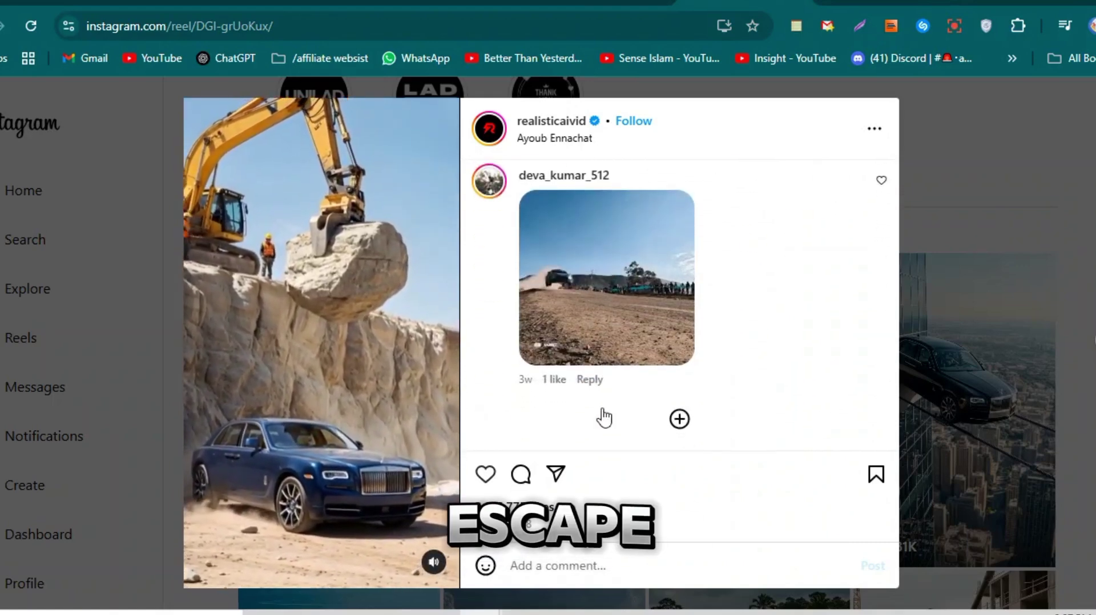
key("Right")
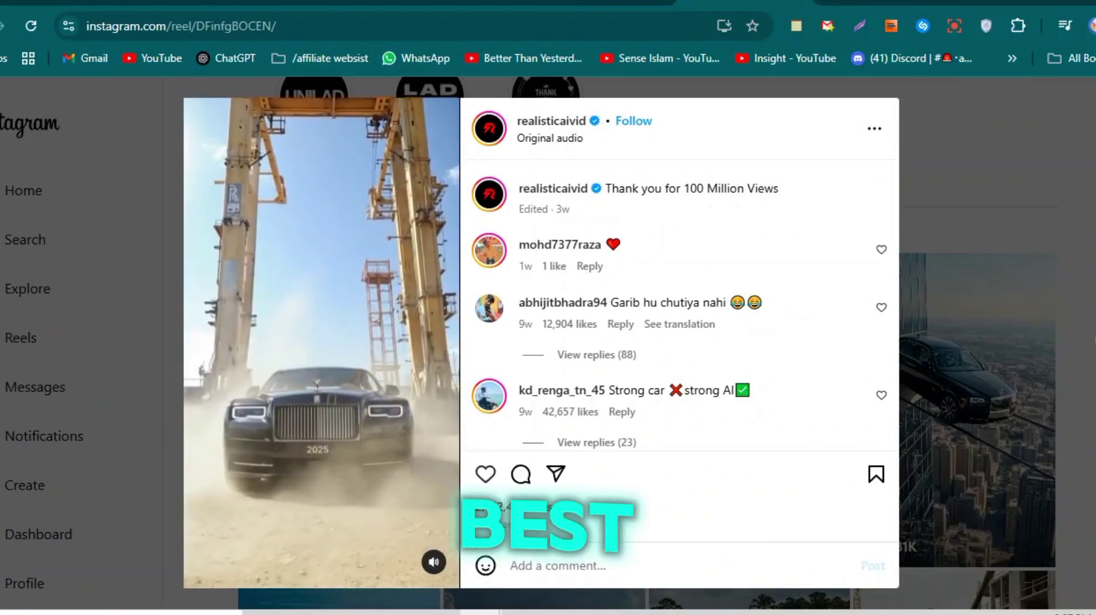
key("Right")
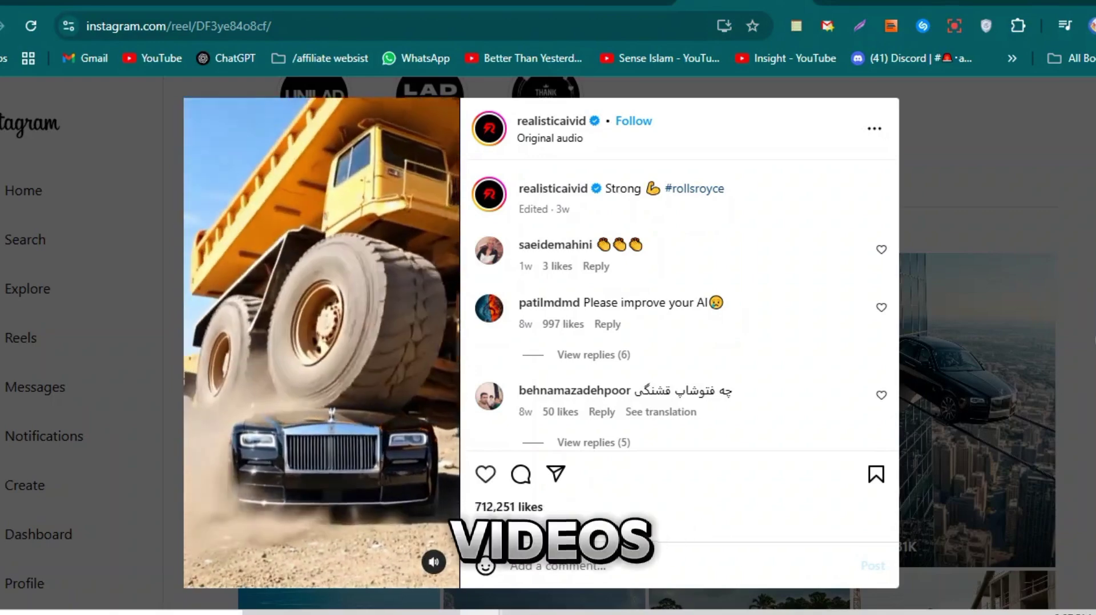
key("Right")
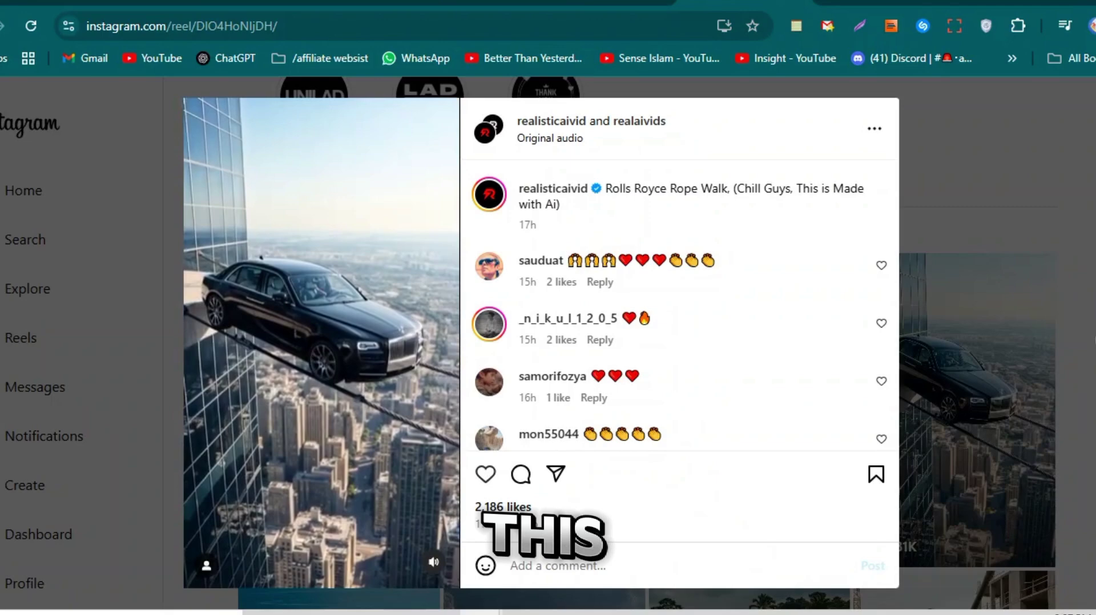
key("Right")
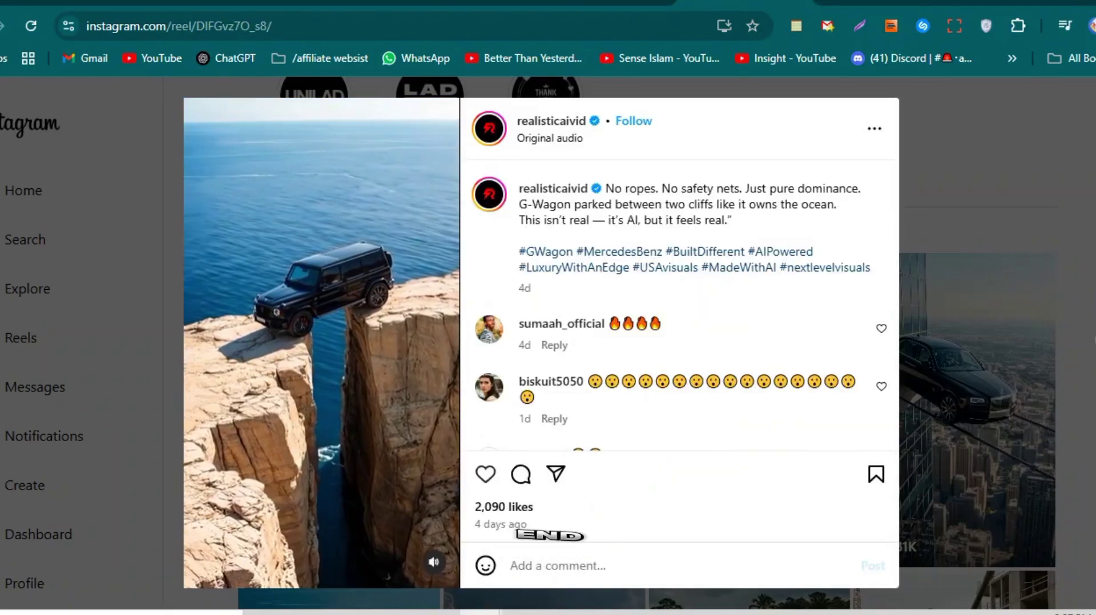
key("Right")
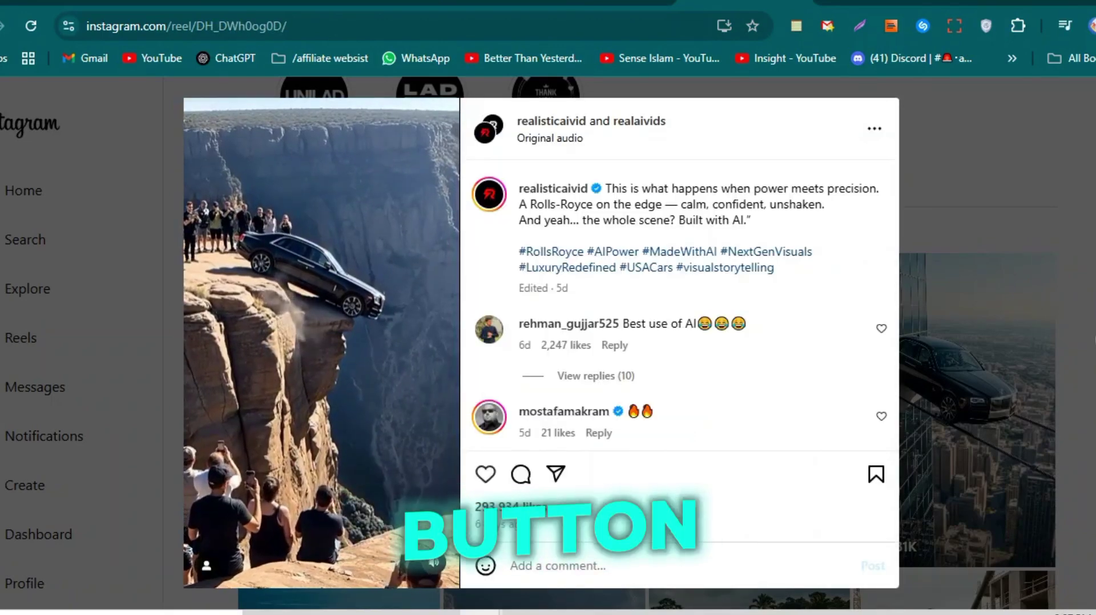
key("Right")
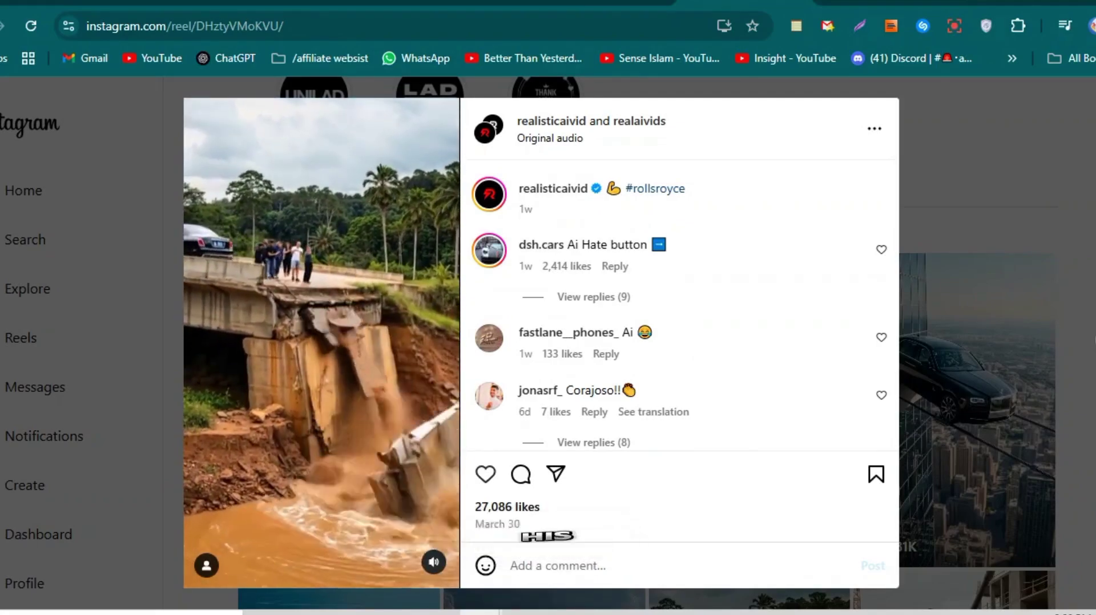
Step: Close the reel and follow the profile's bio link to the Gumroad product page
left_click(902, 222)
scroll(902, 223, "up", 5)
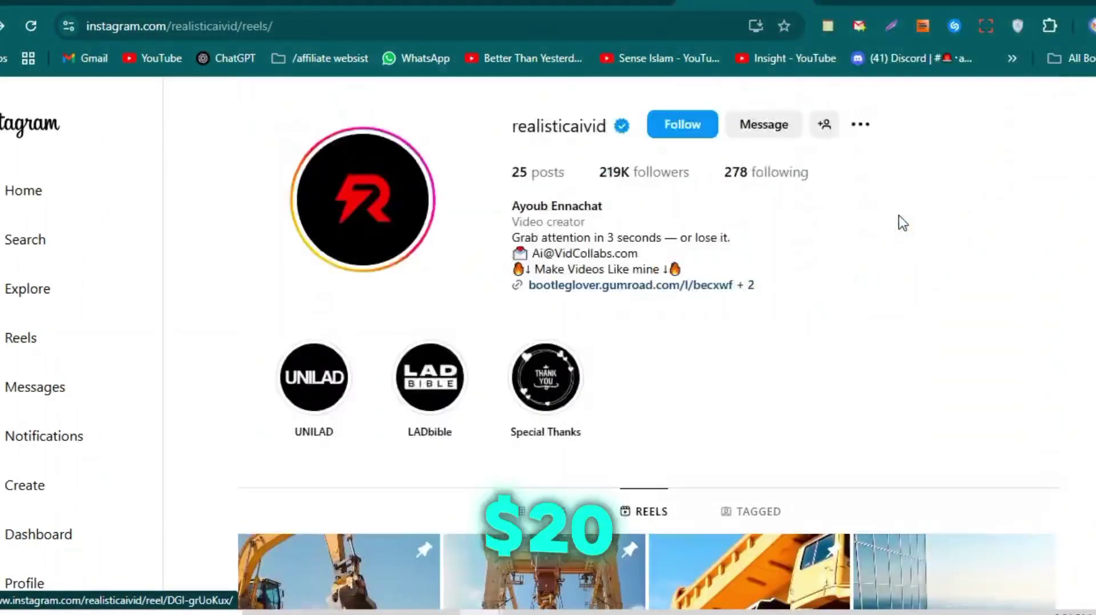
left_click(626, 288)
left_click(553, 353)
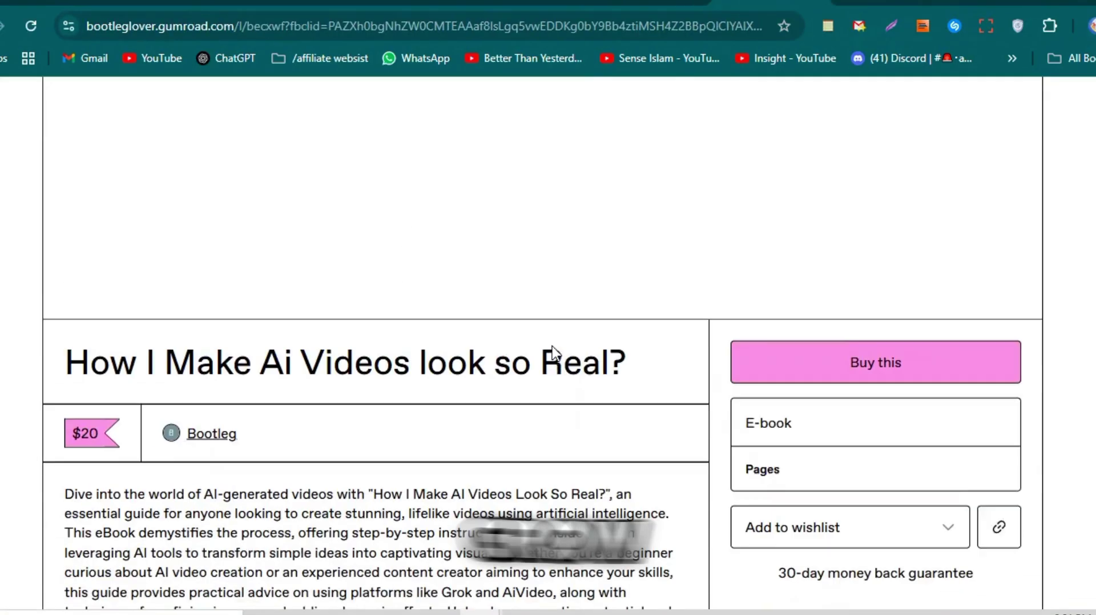
Step: Select the title and full description of the $20 e-book, then clear the selection
double_click(80, 342)
scroll(398, 337, "down", 4)
triple_click(320, 320)
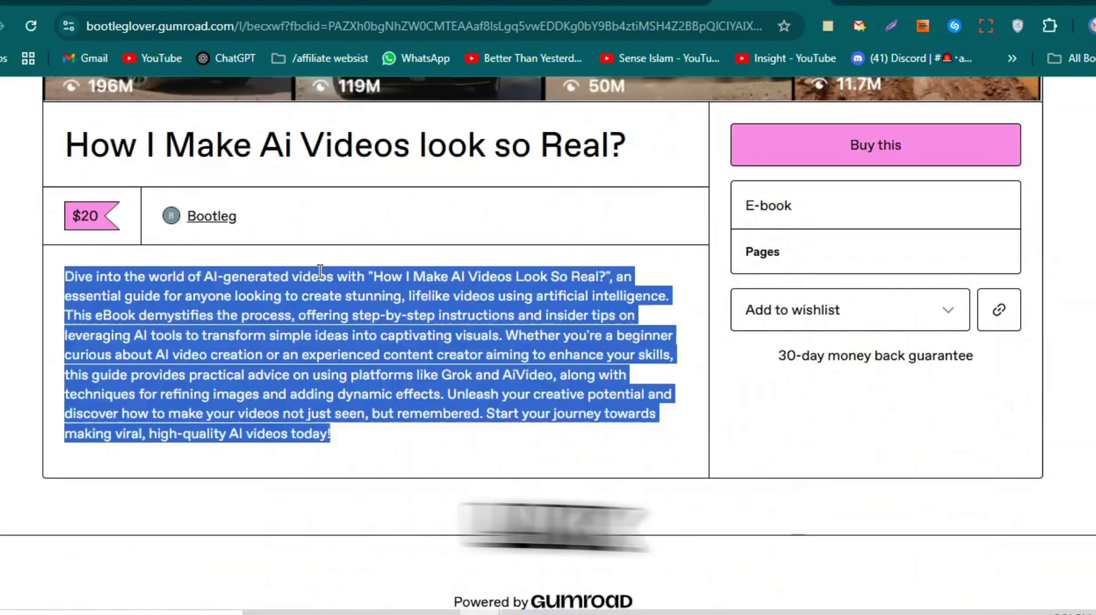
left_click(320, 272)
scroll(321, 272, "up", 7)
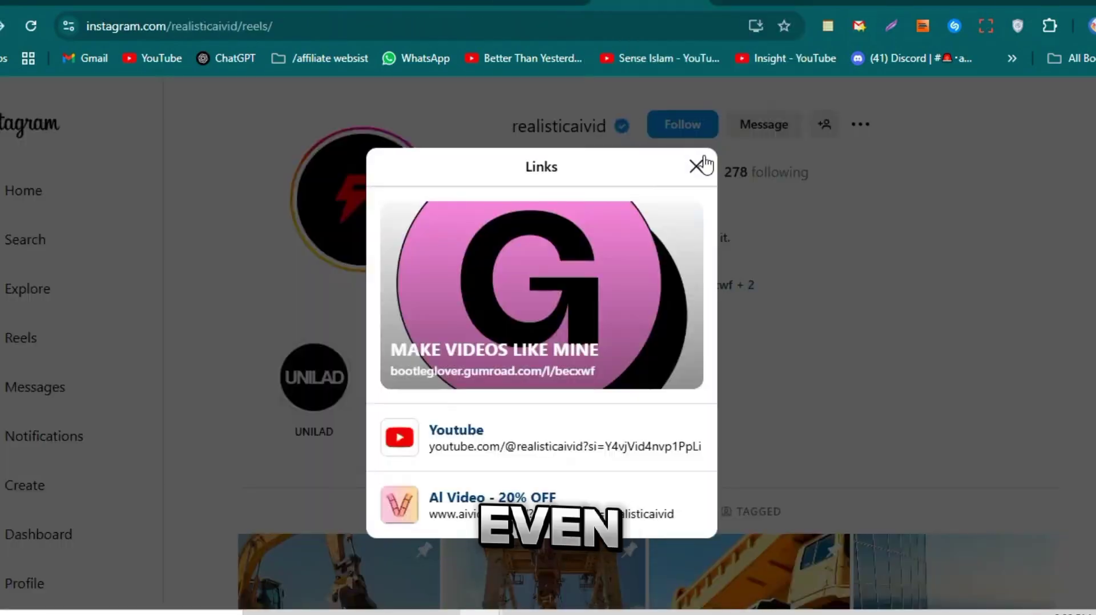
Step: Close the bio links popup and scroll down through the creator's reels grid
left_click(699, 164)
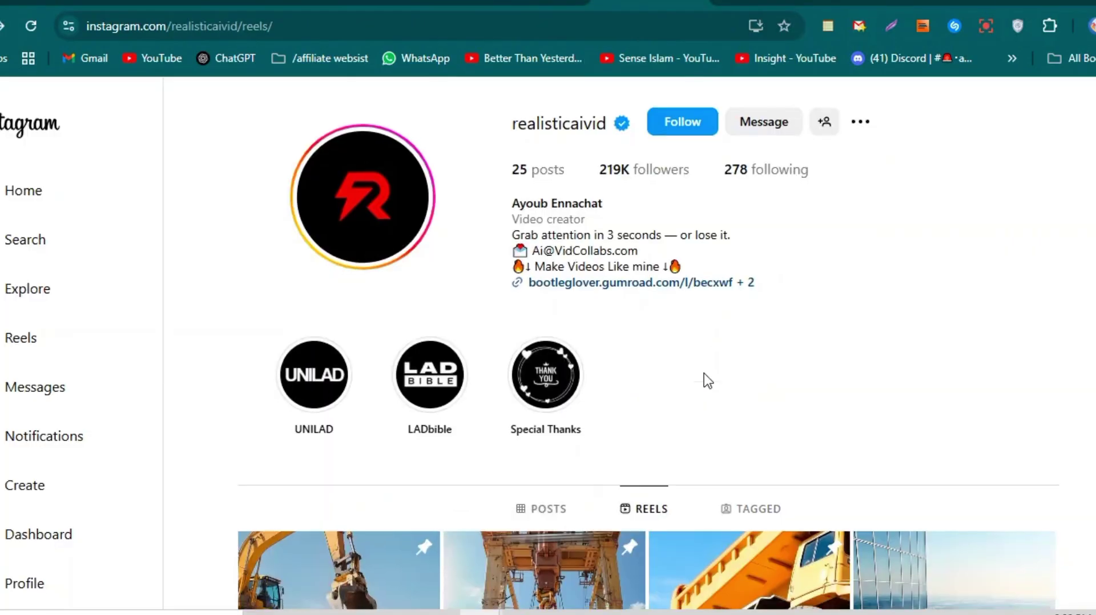
scroll(705, 376, "down", 15)
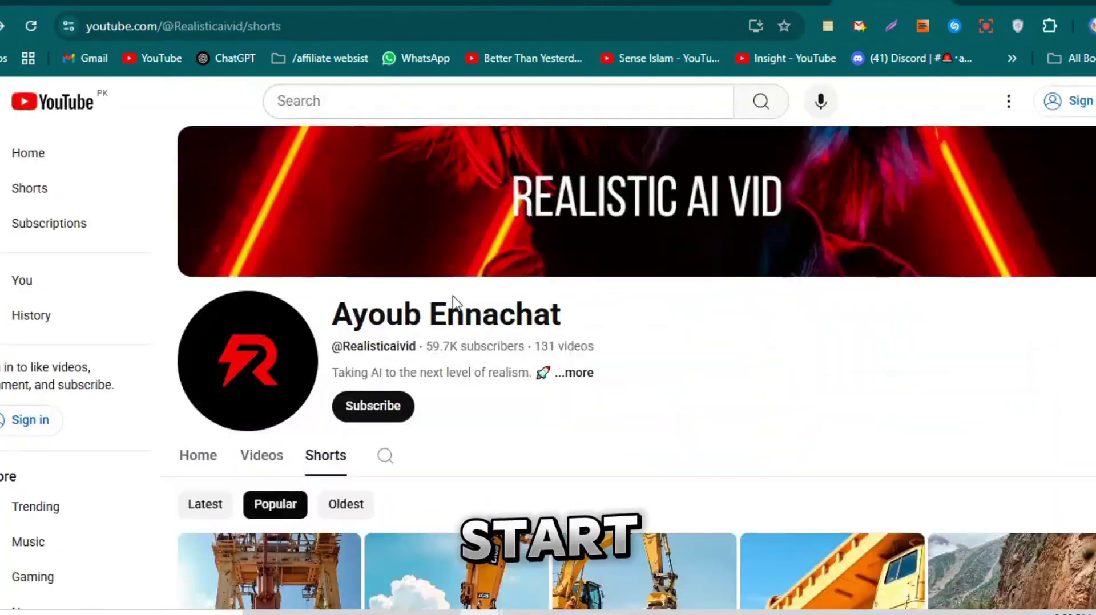
scroll(454, 301, "down", 8)
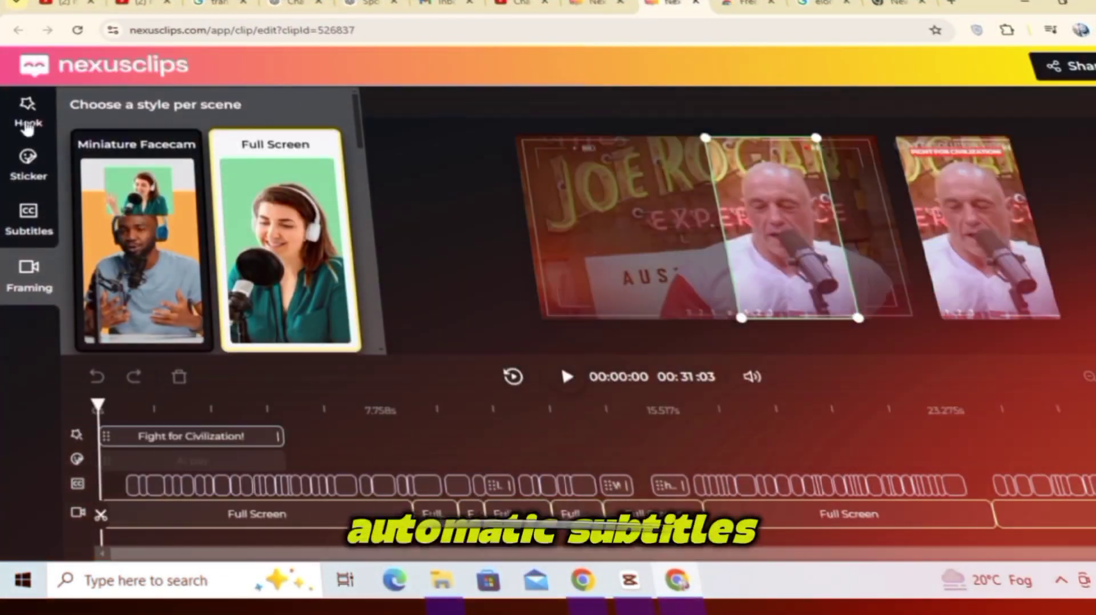
Step: Change the clip's Hook framing to Quadruple and share it to YouTube Shorts
left_click(27, 122)
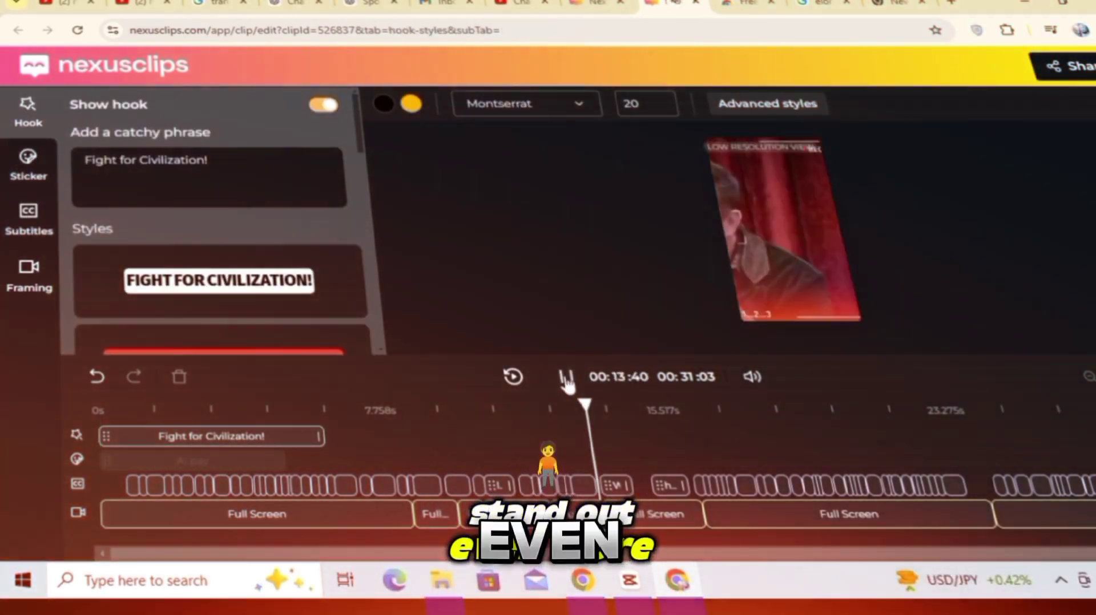
scroll(187, 256, "down", 5)
left_click(285, 246)
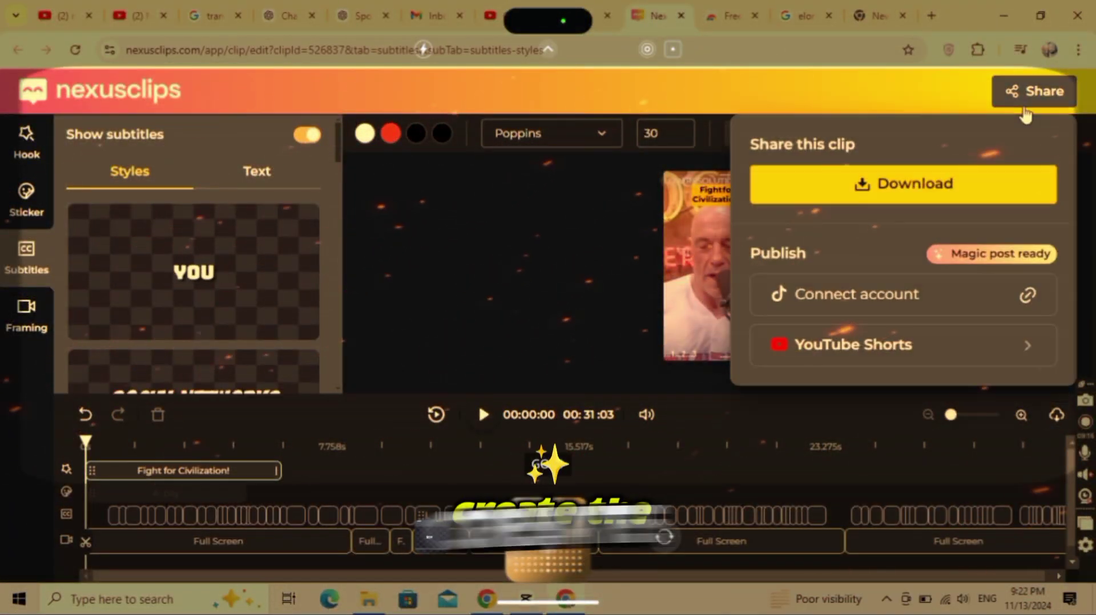
left_click(834, 344)
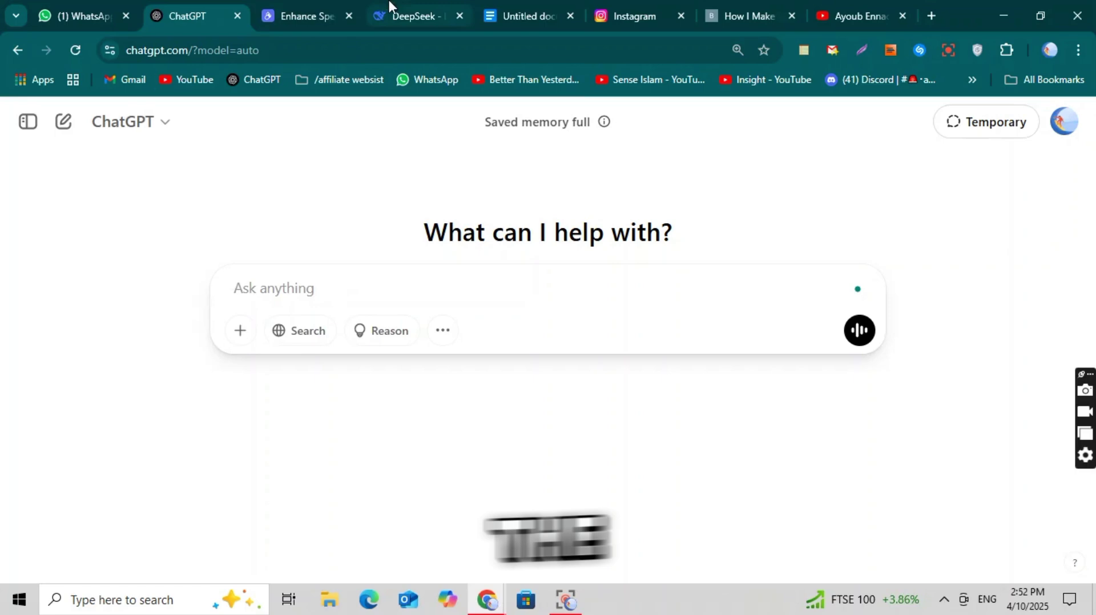
Step: Send ChatGPT the copied mining-truck and Rolls-Royce example prompt, then review the ten returned prompts
left_click(516, 15)
scroll(409, 355, "down", 1)
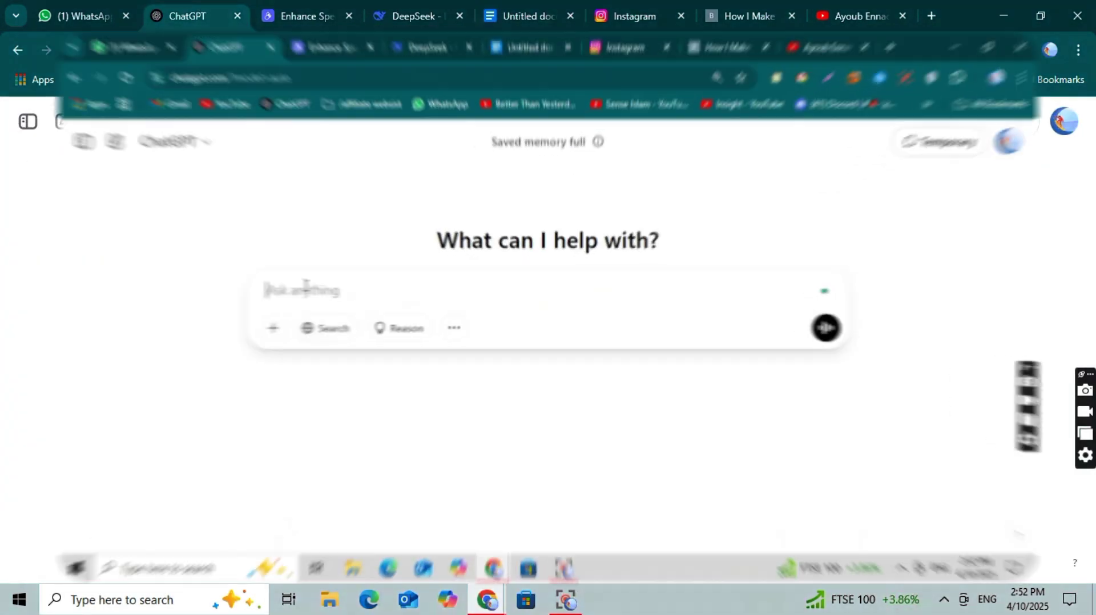
type("According to this prompt, write me 10 more such prompts so that I can generate AI images. Give me 10 more prompts.  (Here are the prompts. The image shows a large yellow mining truck and a black Rolls-Royce car parked in front of it. The mining truck is significantly larger than the car, highlighting the size difference between the two vehicles. The truck has a large grille and massive tires, while the Rolls-Royce features a sleek design with a prominent front grille and headlights.")
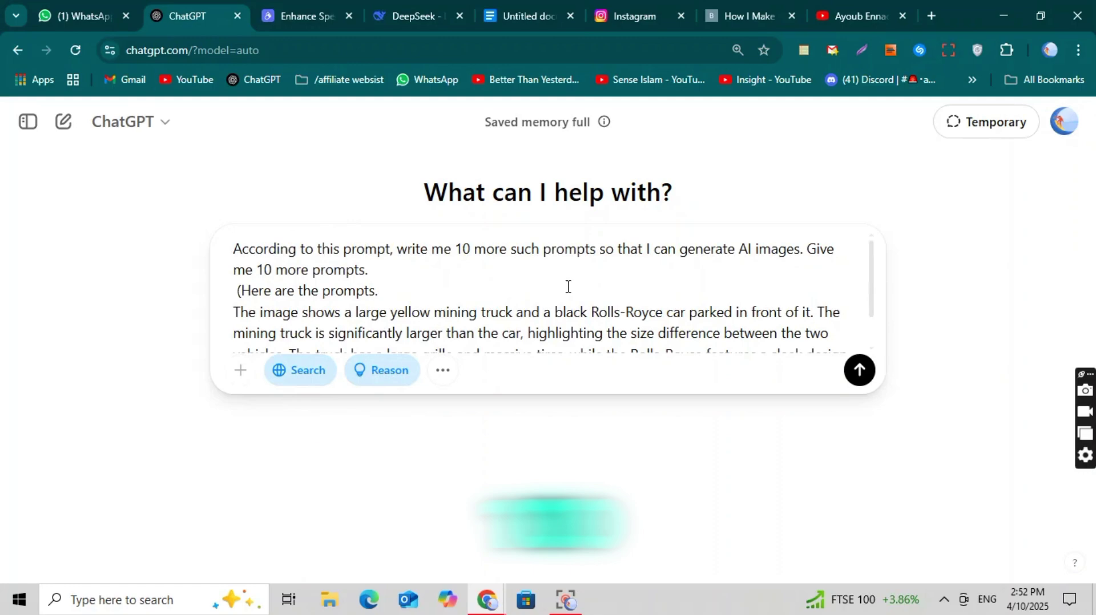
left_click(858, 372)
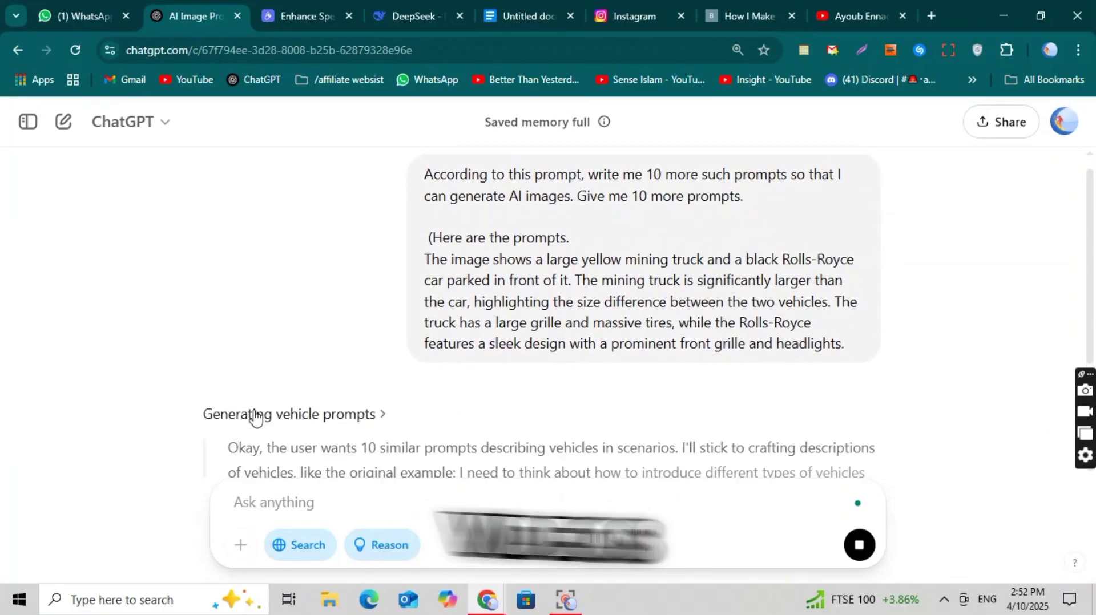
scroll(255, 417, "down", 5)
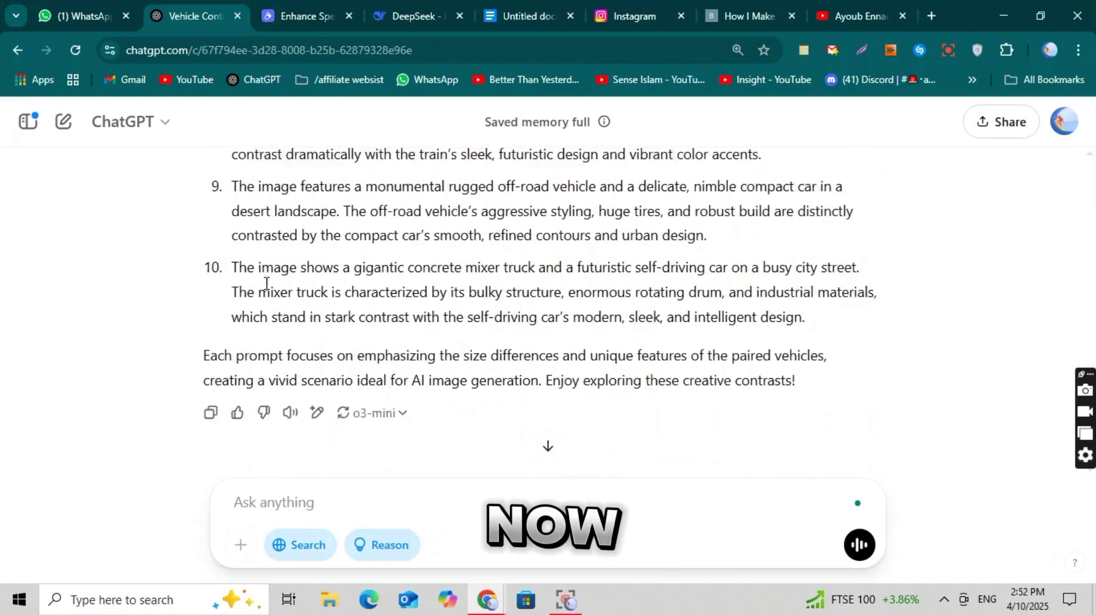
scroll(266, 283, "up", 15)
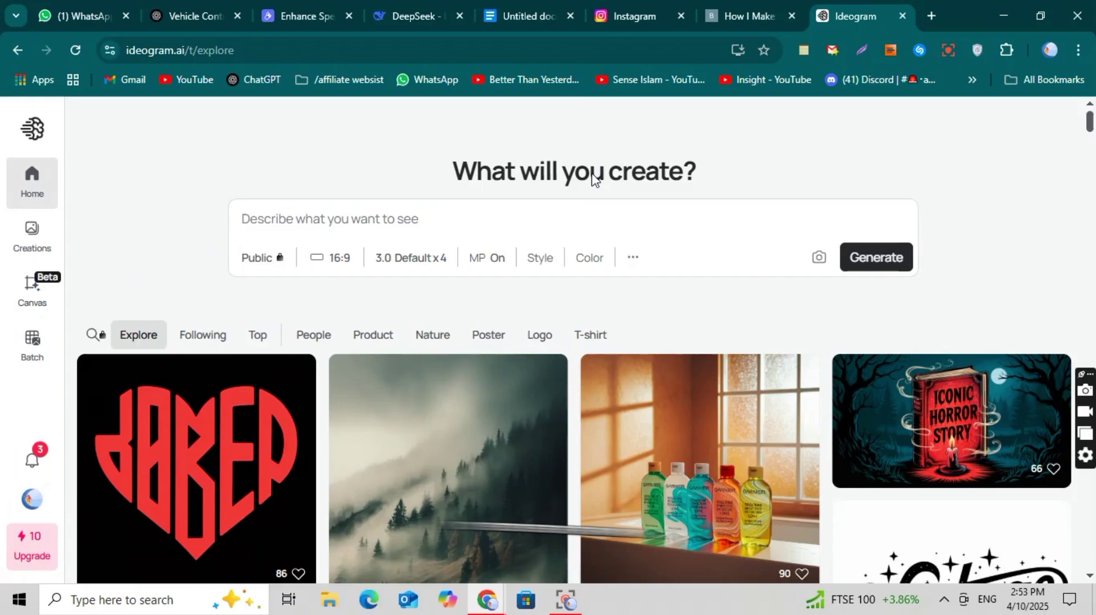
Step: Scroll the Ideogram Explore page, then close the extra browser tab
scroll(594, 178, "down", 3)
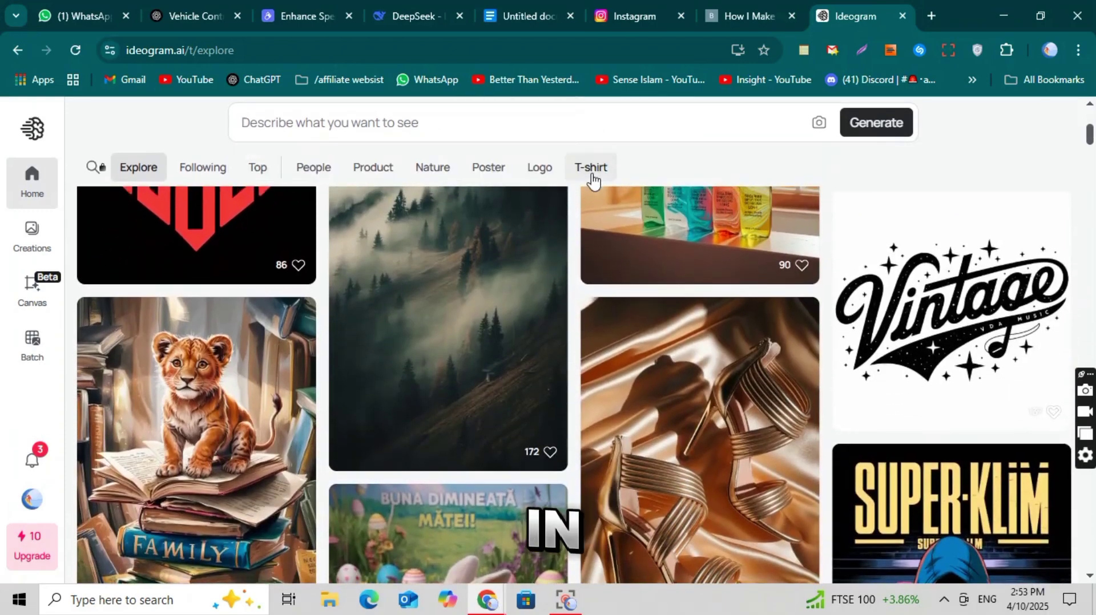
scroll(593, 178, "down", 2)
scroll(593, 178, "up", 5)
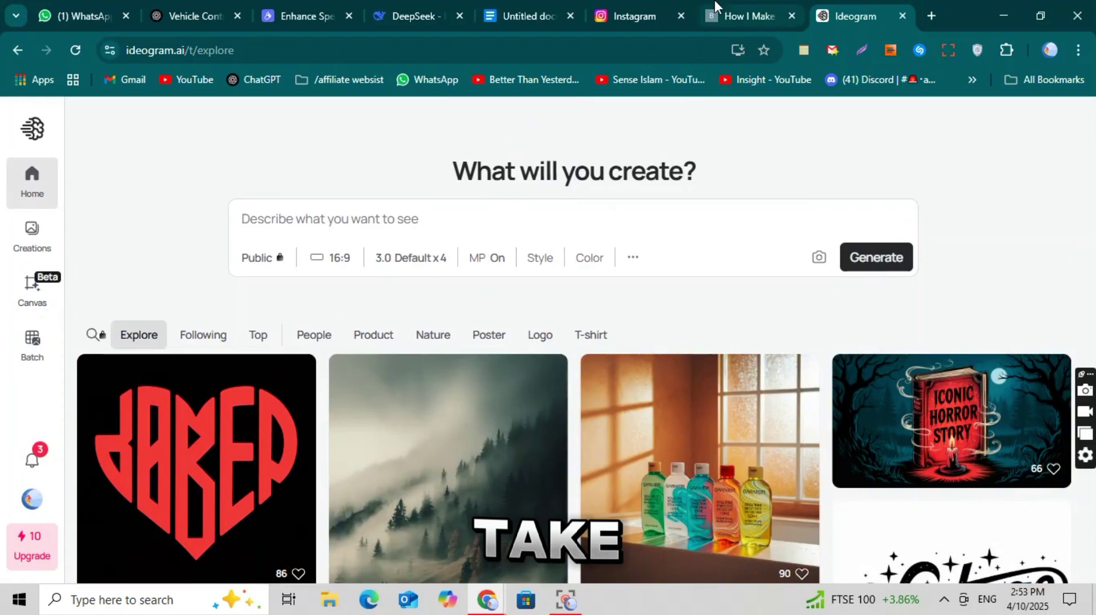
left_click(792, 15)
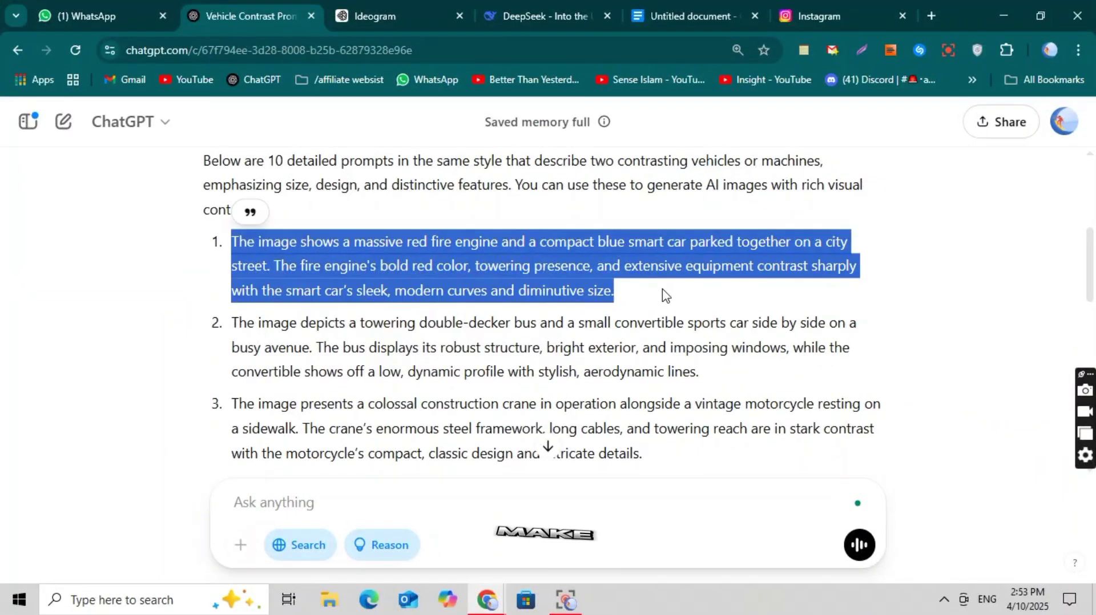
Step: Paste the copied prompt into Ideogram and generate images at 9:16 with the 2.0 model
right_click(588, 267)
left_click(636, 289)
left_click(445, 6)
key("ctrl+v")
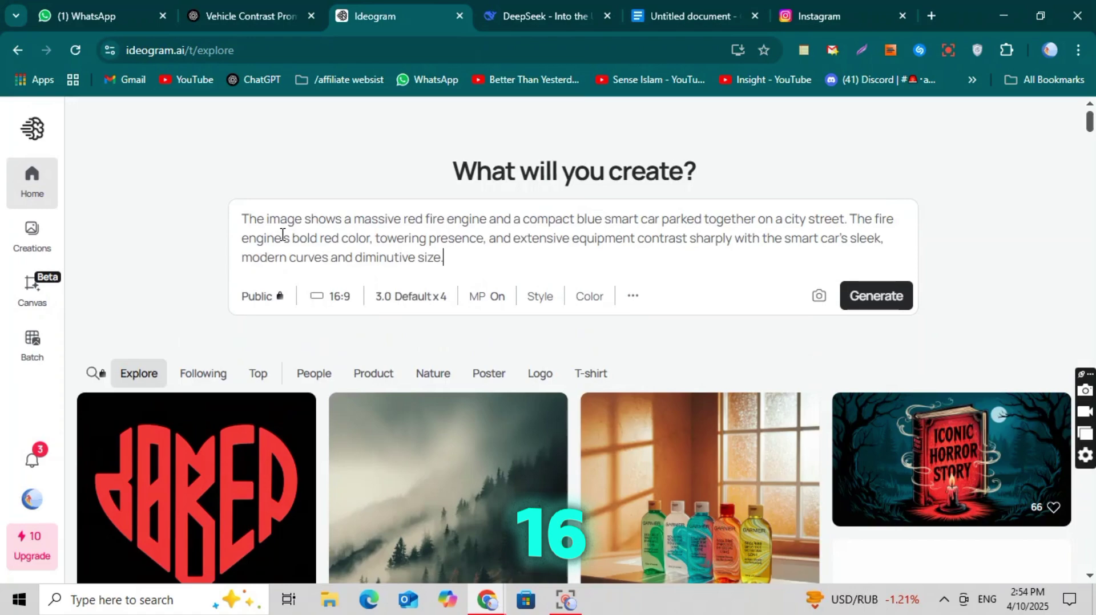
left_click(340, 295)
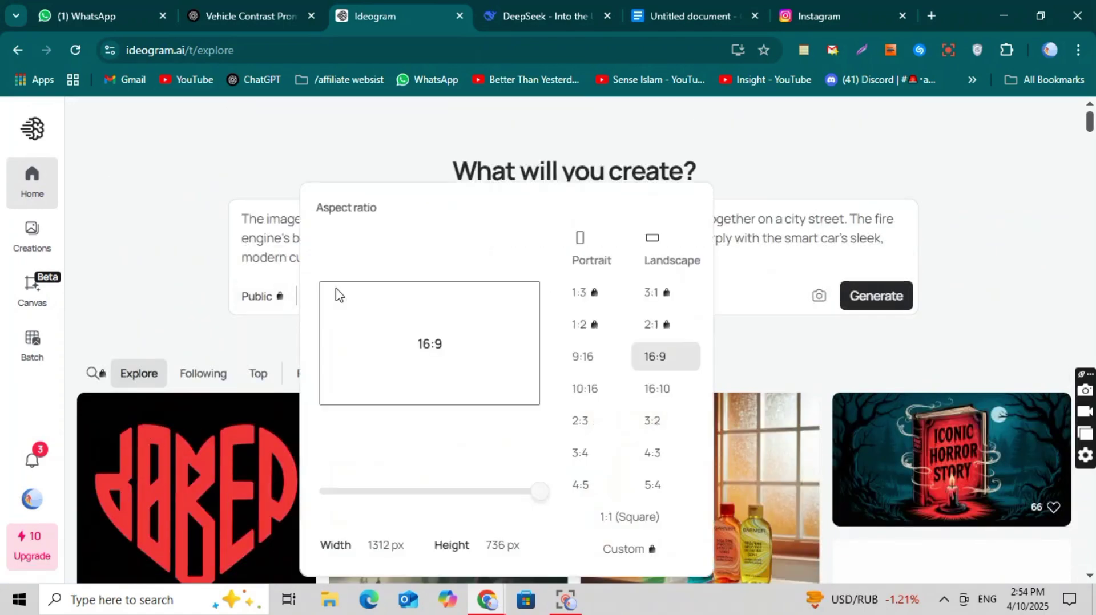
left_click(297, 219)
left_click(409, 298)
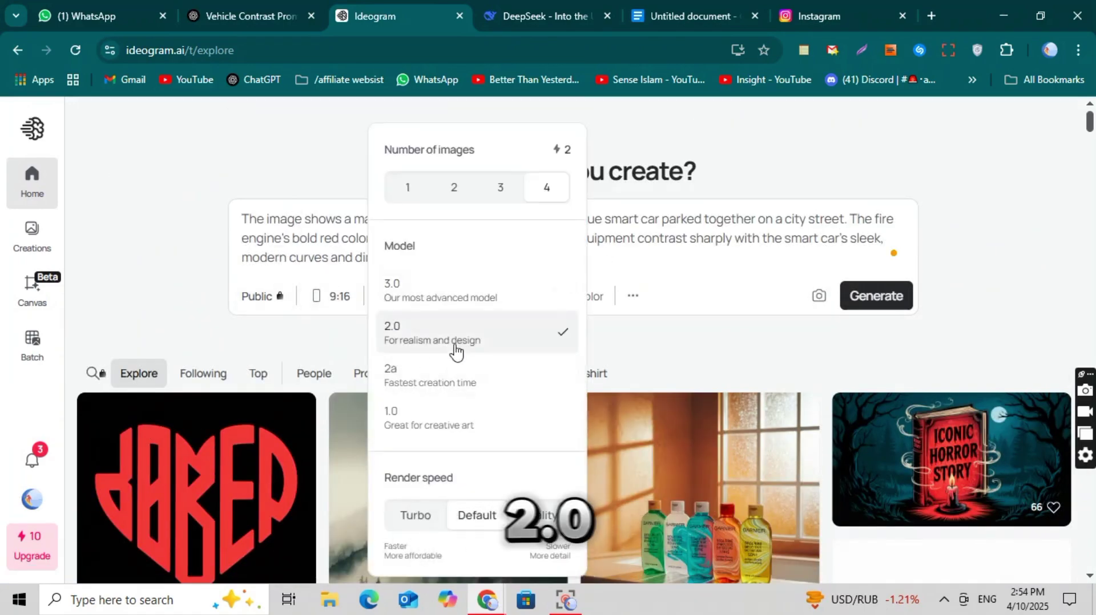
left_click(487, 296)
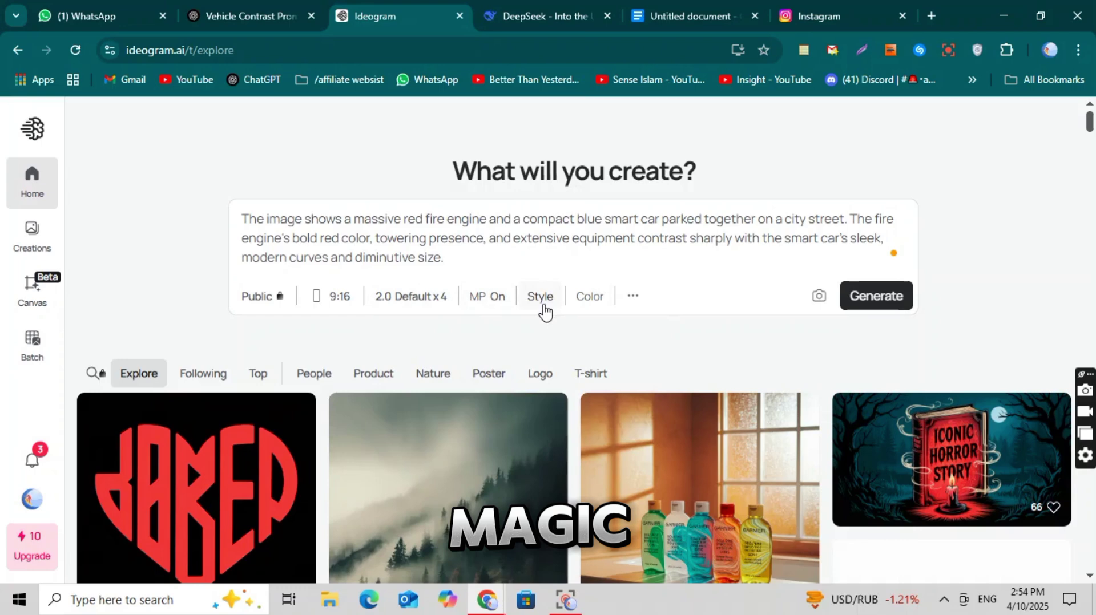
left_click(874, 297)
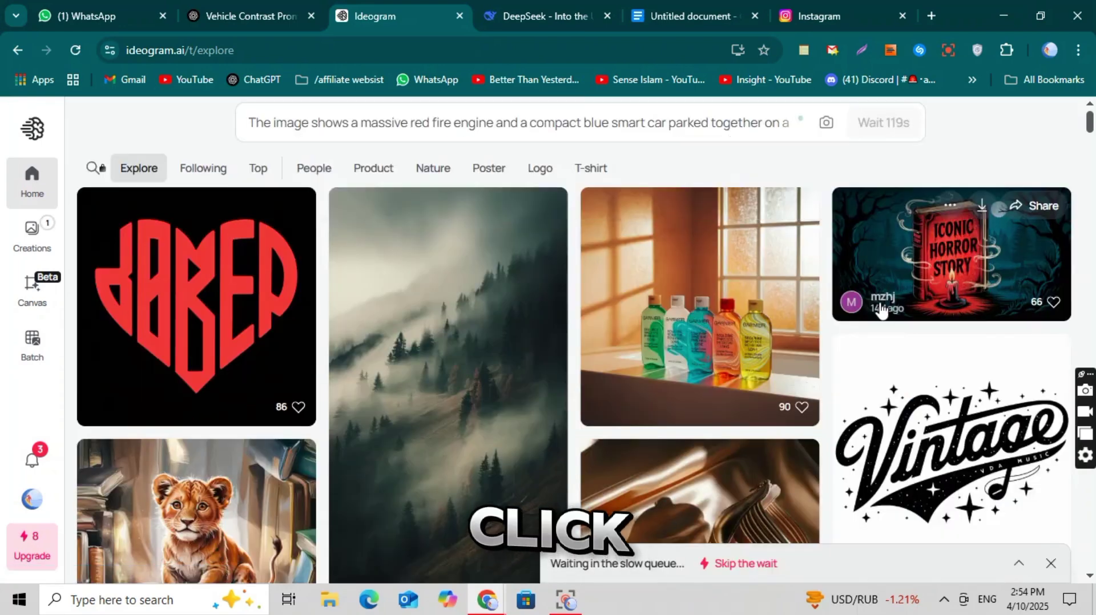
Step: Download the second generated truck image as a JPEG and view the other variations
left_click(15, 238)
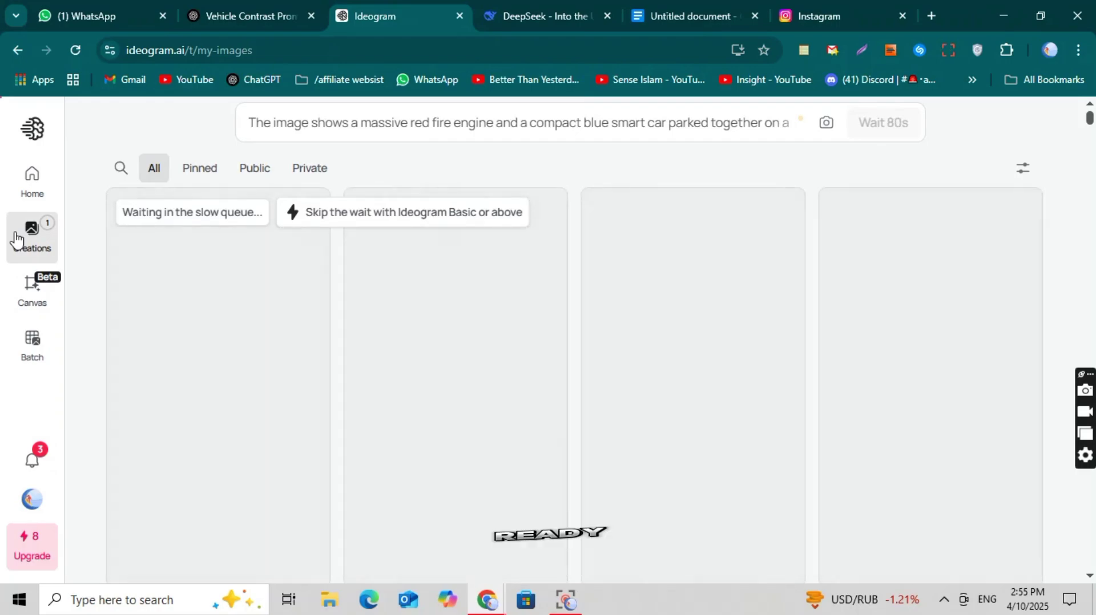
triple_click(355, 124)
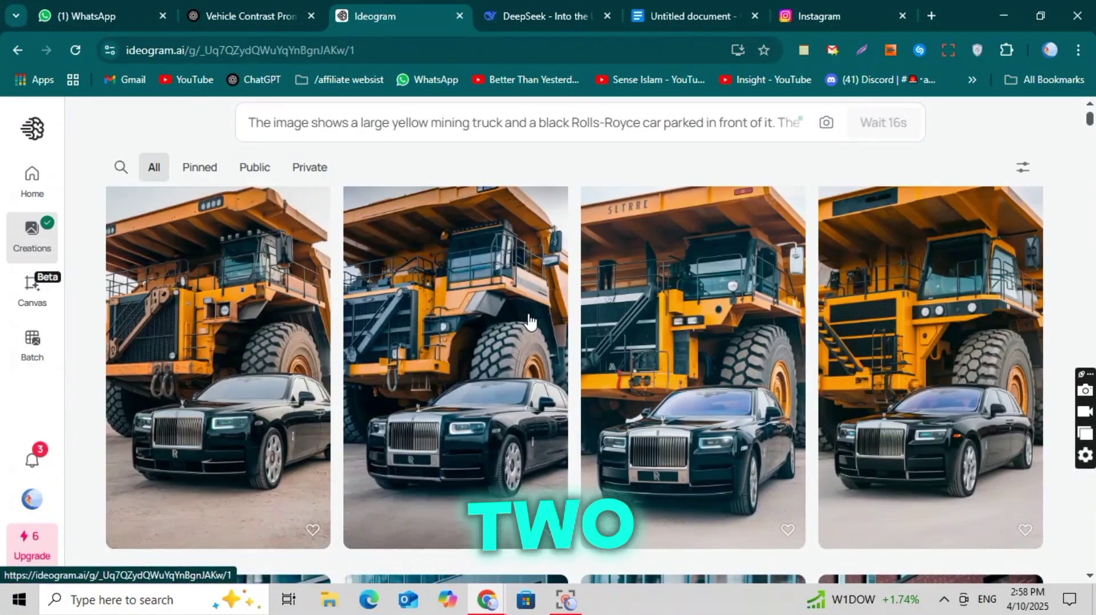
left_click(530, 321)
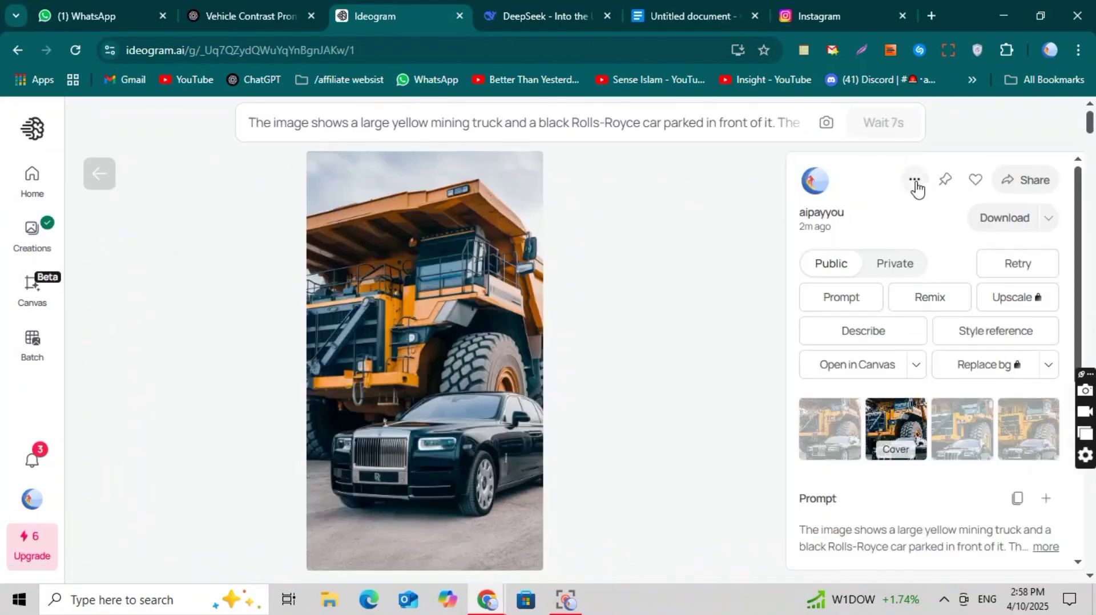
left_click(914, 180)
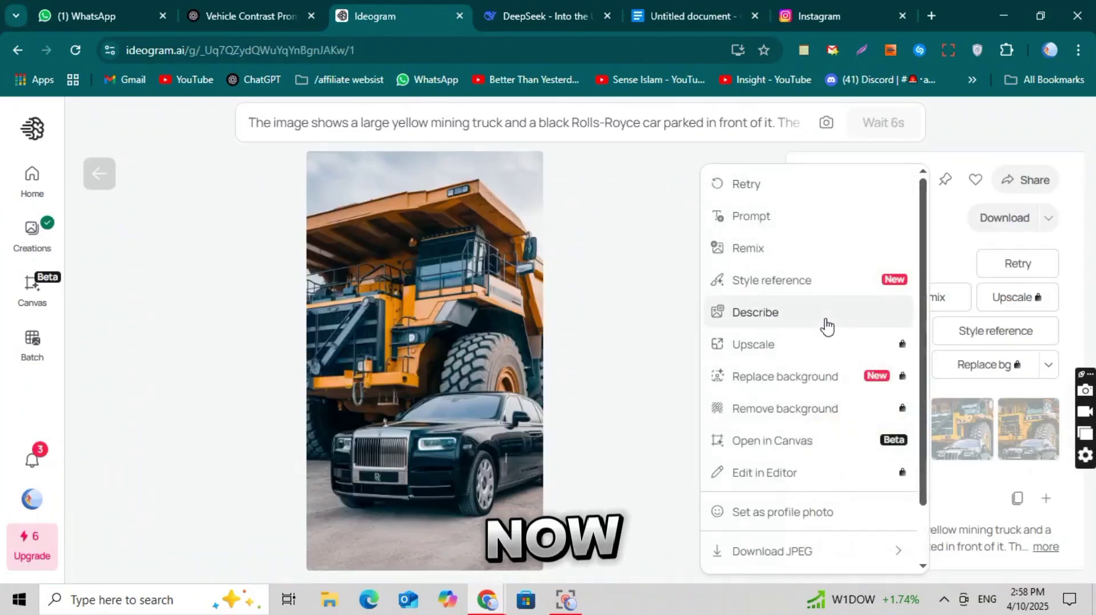
left_click(803, 541)
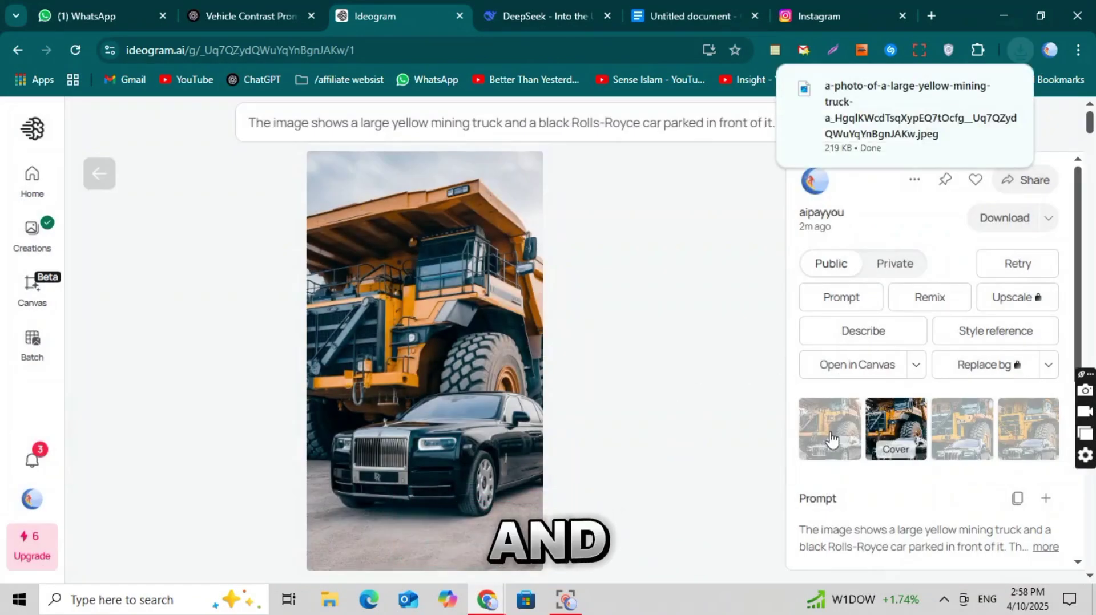
left_click(831, 440)
left_click(896, 437)
left_click(963, 438)
left_click(1032, 435)
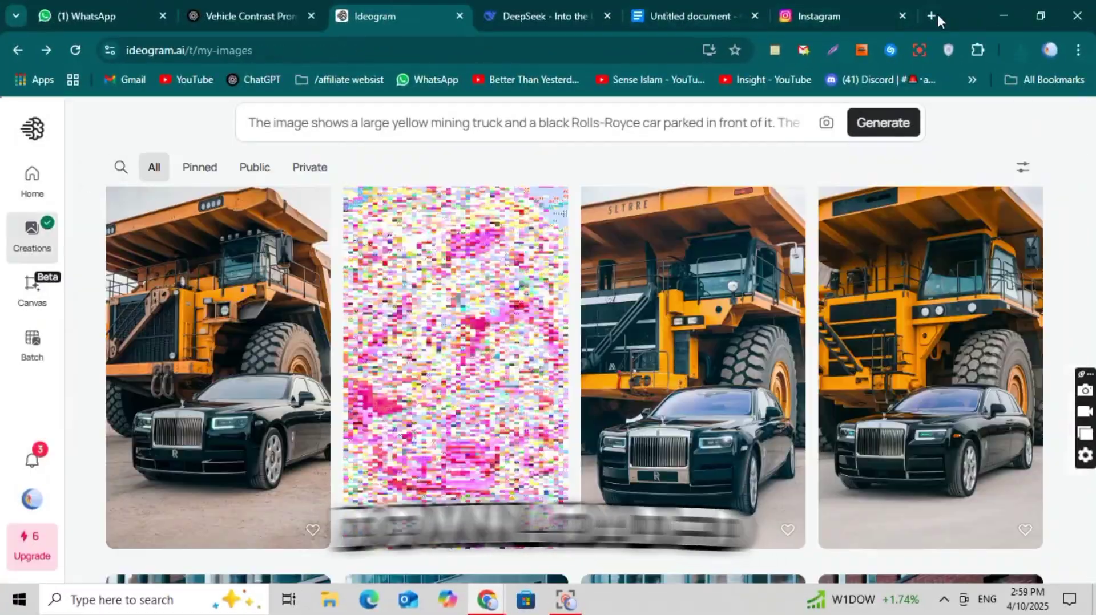
left_click(935, 14)
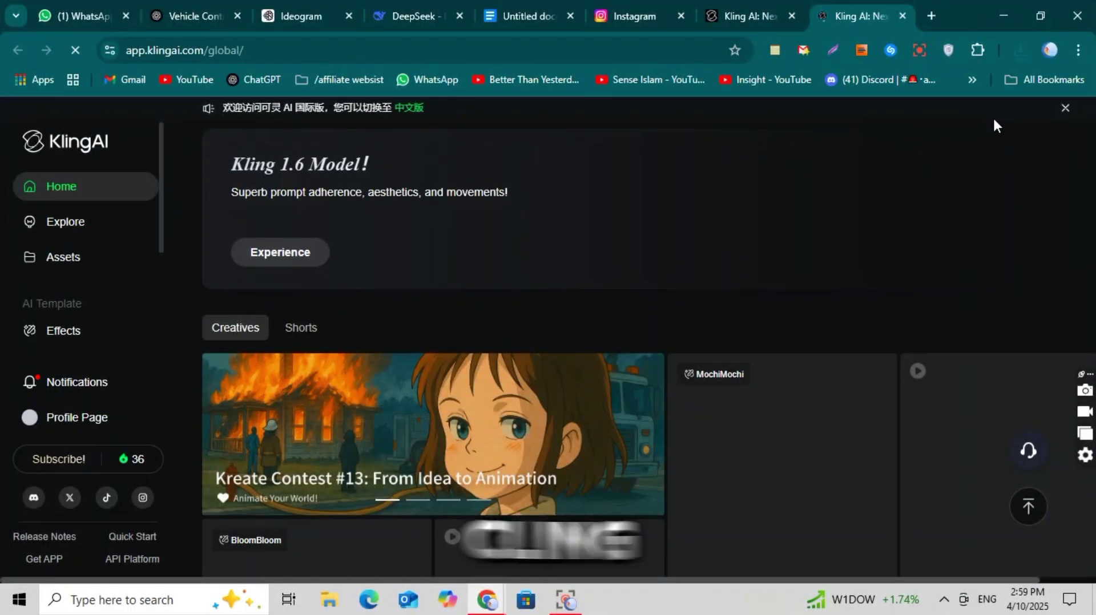
Step: Upload the downloaded truck JPEG from the computer as Kling's Image to Video start frame
scroll(727, 256, "down", 2)
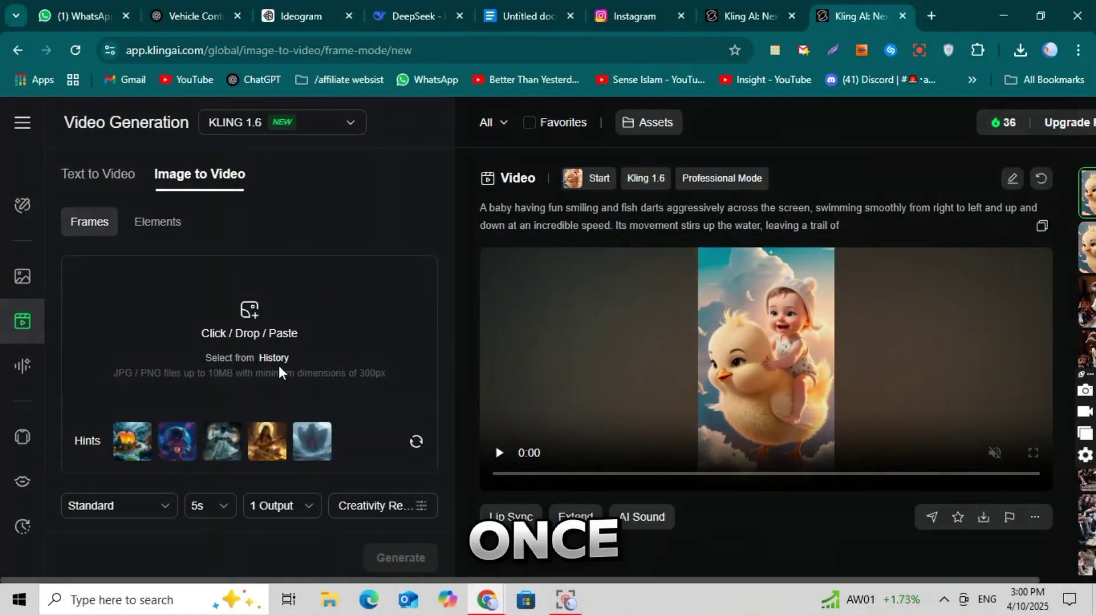
left_click(278, 366)
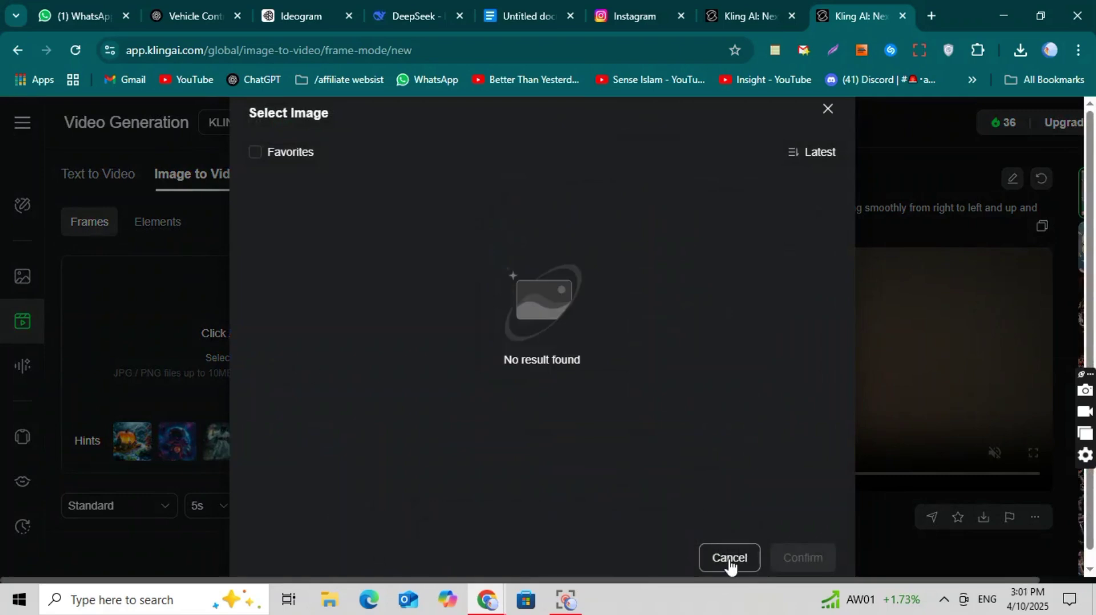
left_click(730, 560)
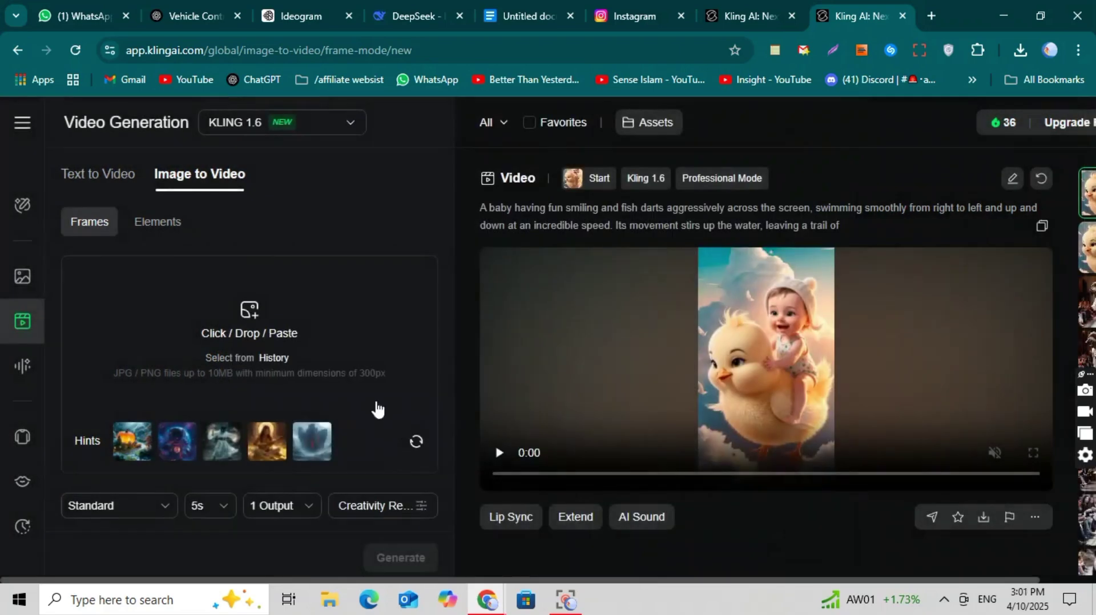
left_click(252, 322)
left_click(280, 182)
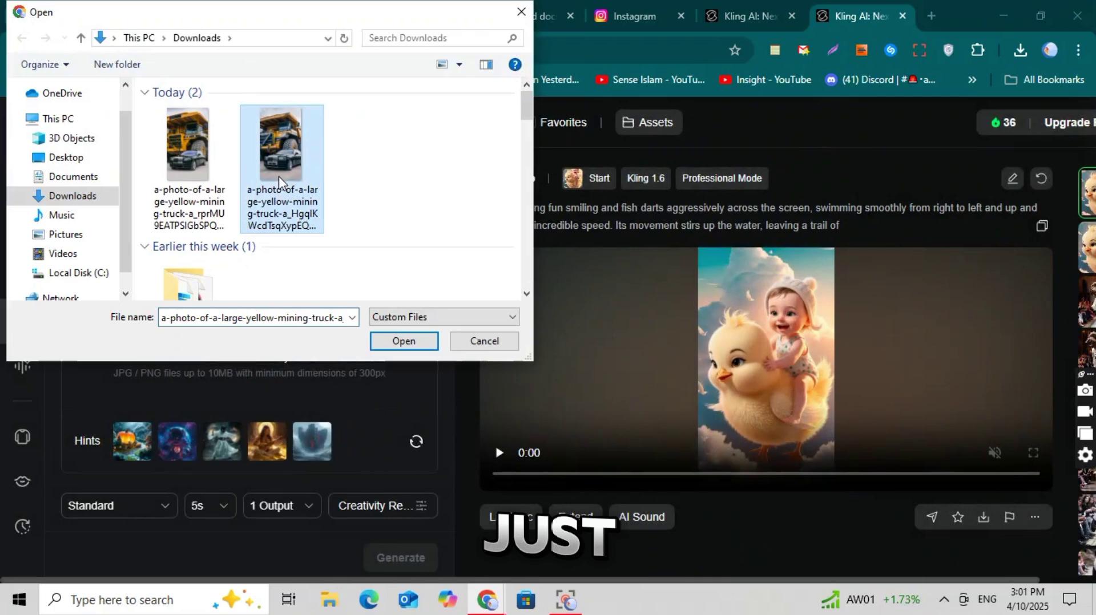
left_click(404, 341)
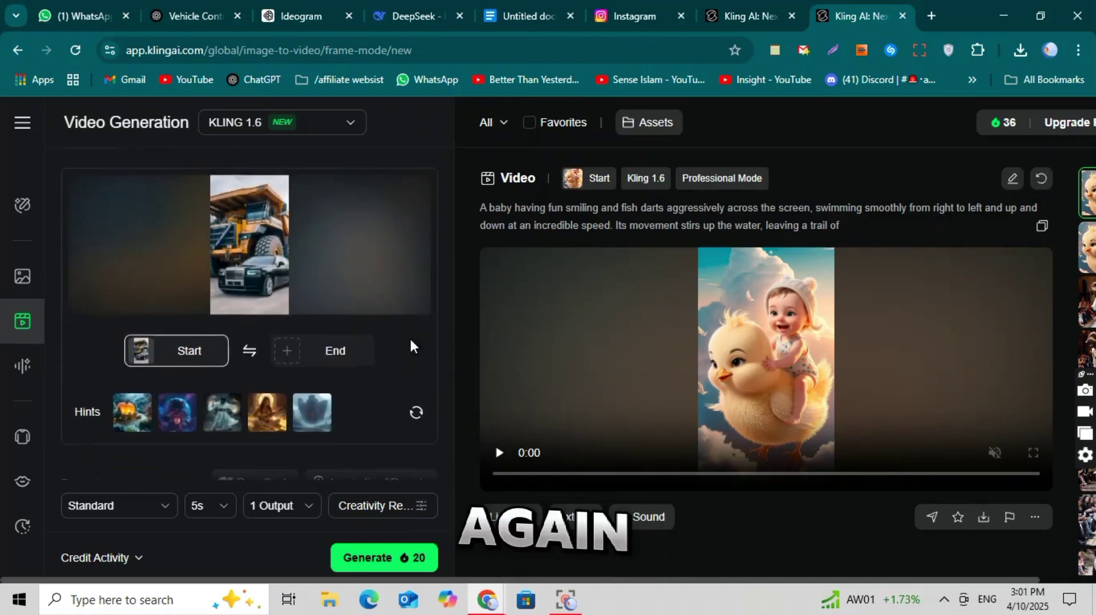
Step: Paste the truck-crushing motion description from the document into Kling's video prompt
left_click(502, 6)
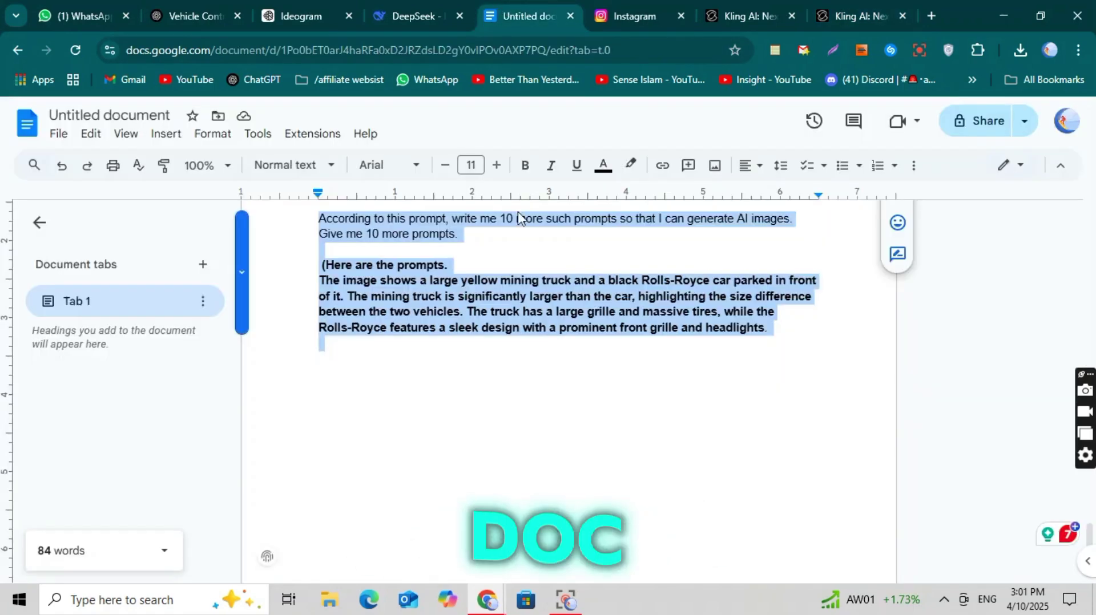
left_click(502, 317)
scroll(502, 316, "down", 5)
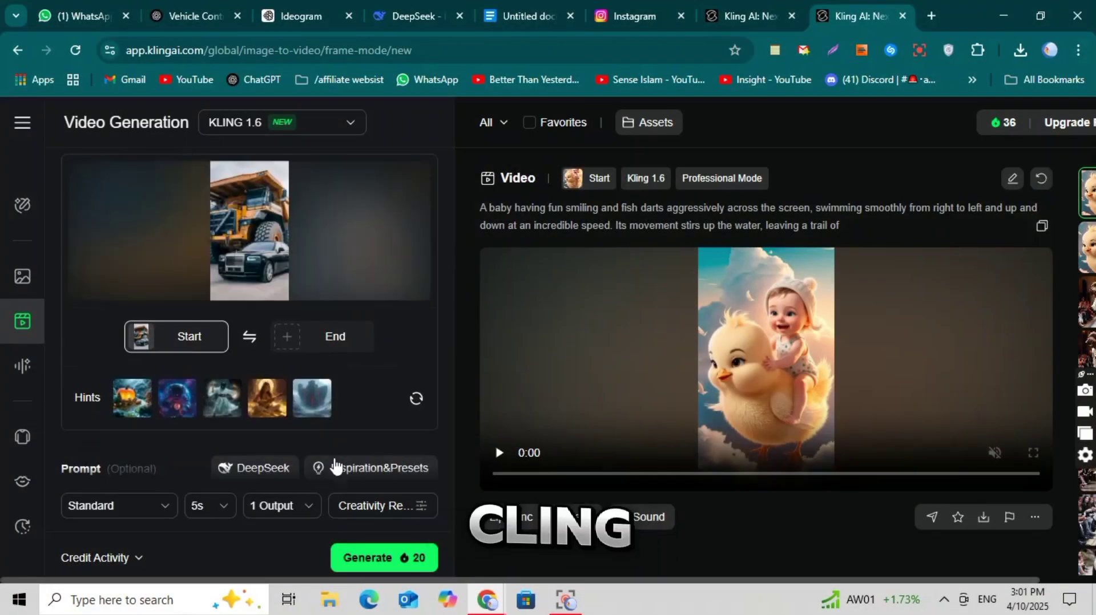
scroll(255, 204, "up", 2)
scroll(252, 203, "down", 6)
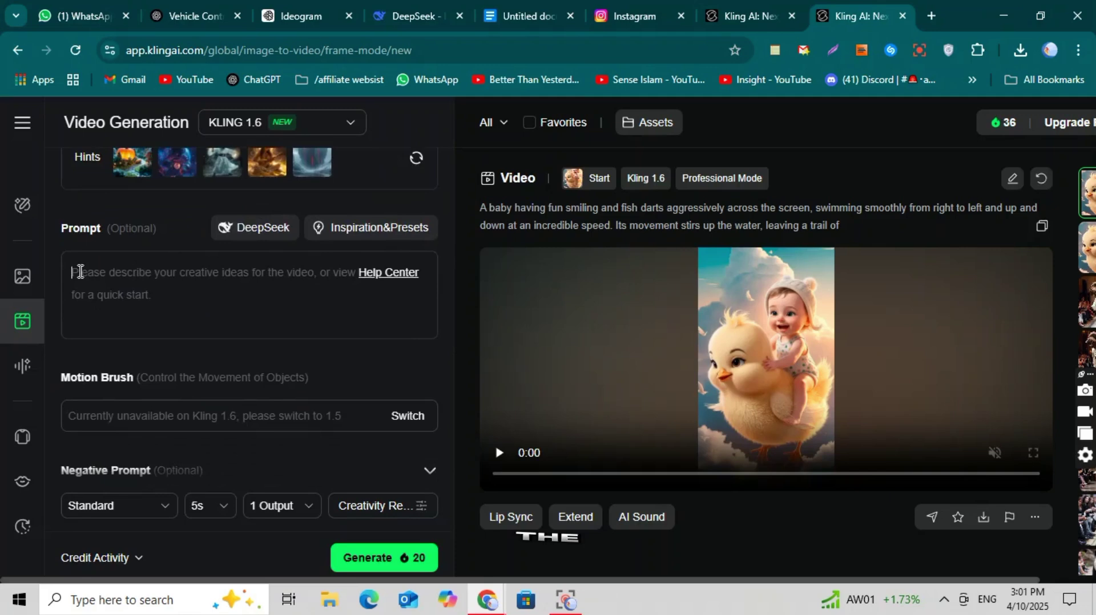
right_click(80, 272)
left_click(105, 401)
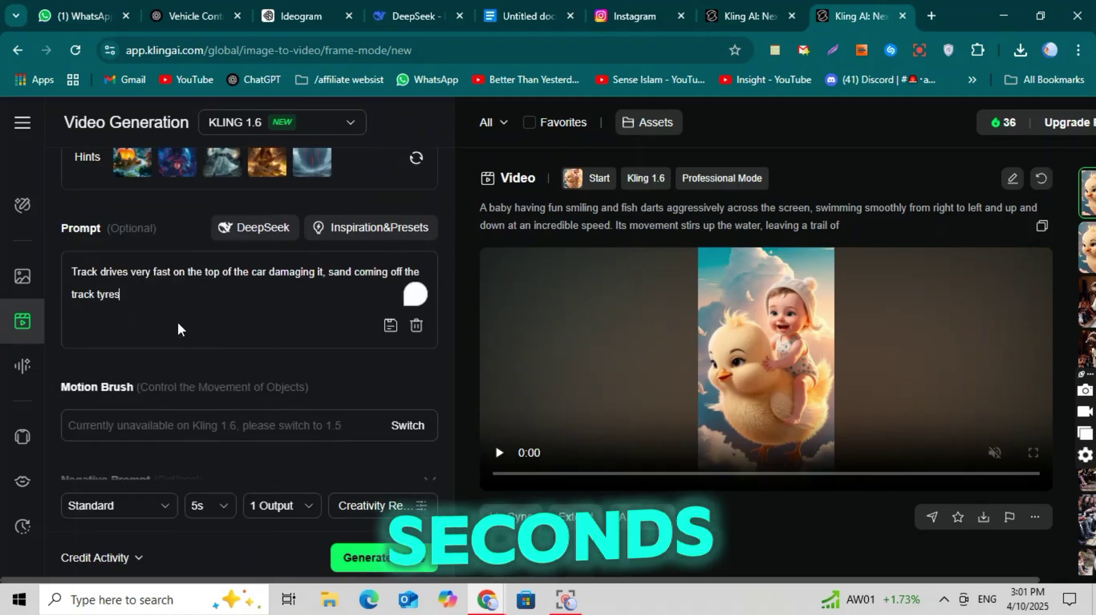
Step: Review the duration and quality mode options, then download the finished truck video as MP4
scroll(177, 330, "down", 1)
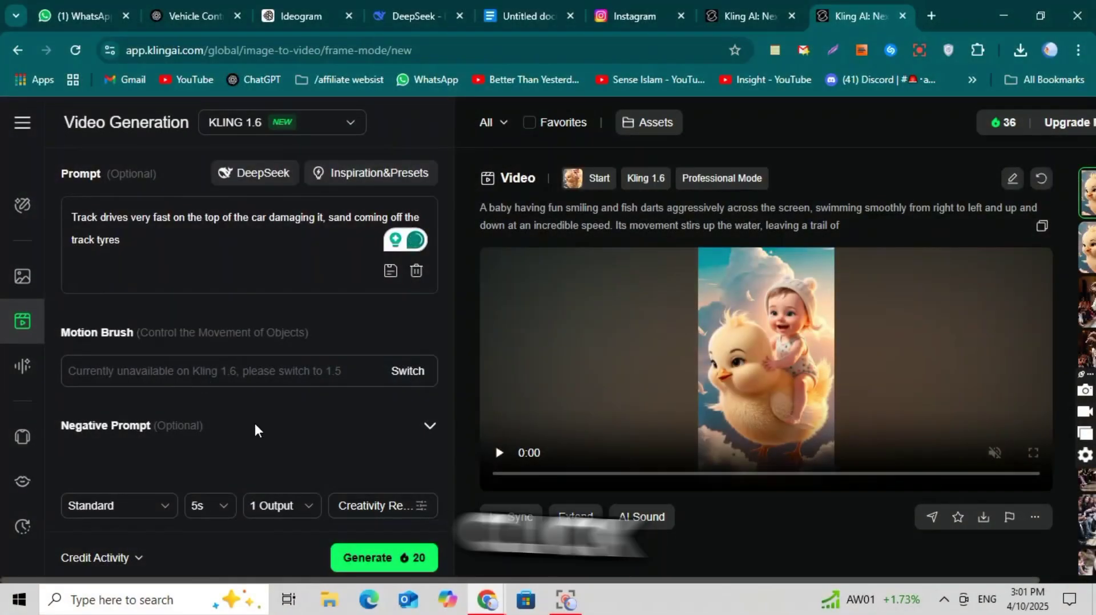
left_click(225, 507)
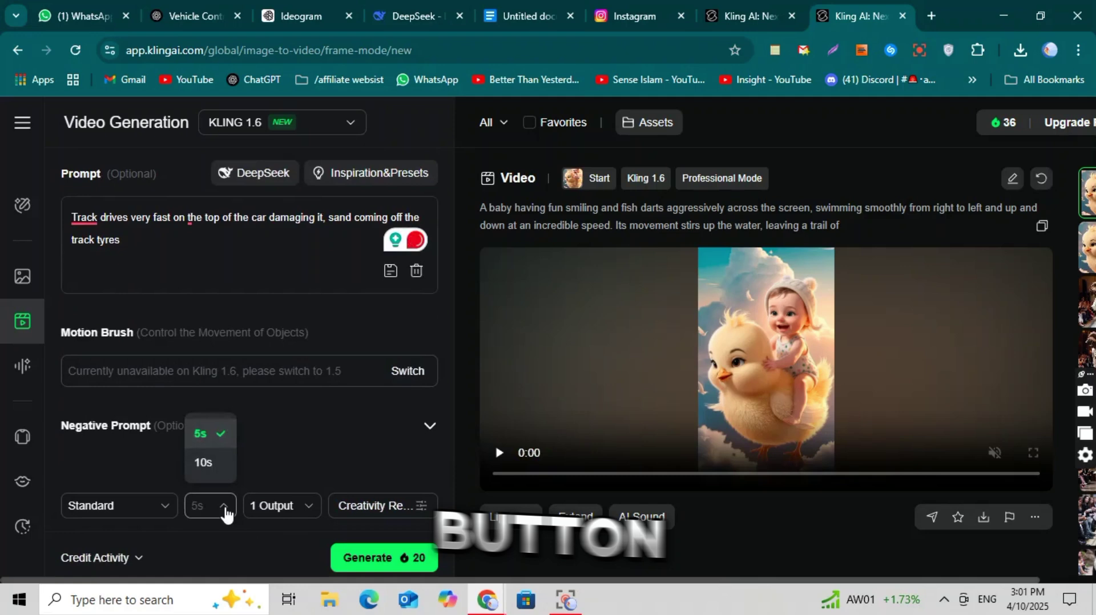
left_click(162, 521)
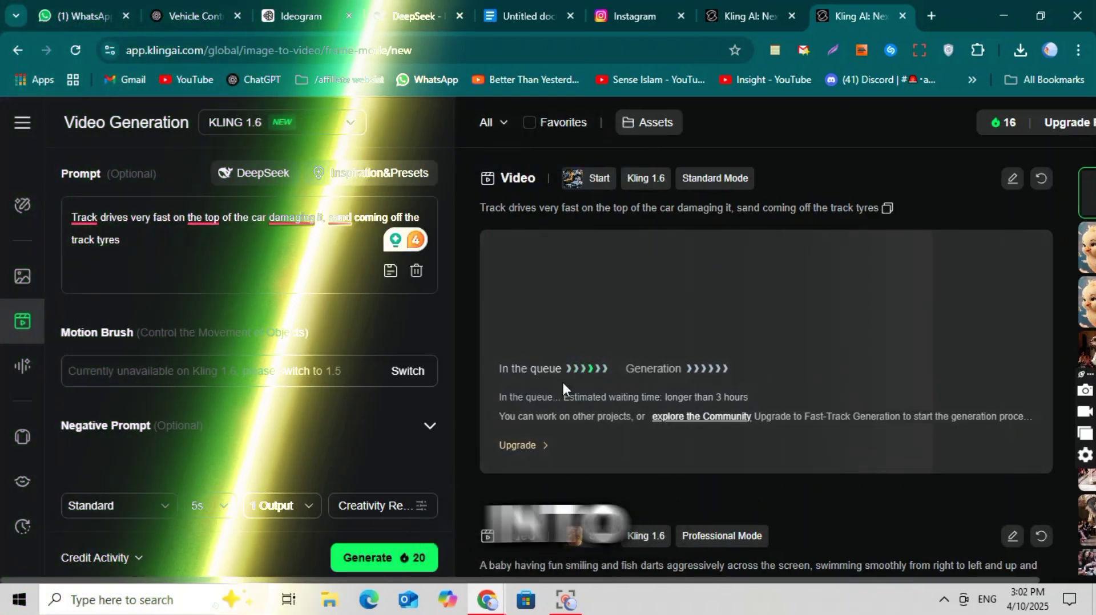
scroll(789, 358, "right", 2)
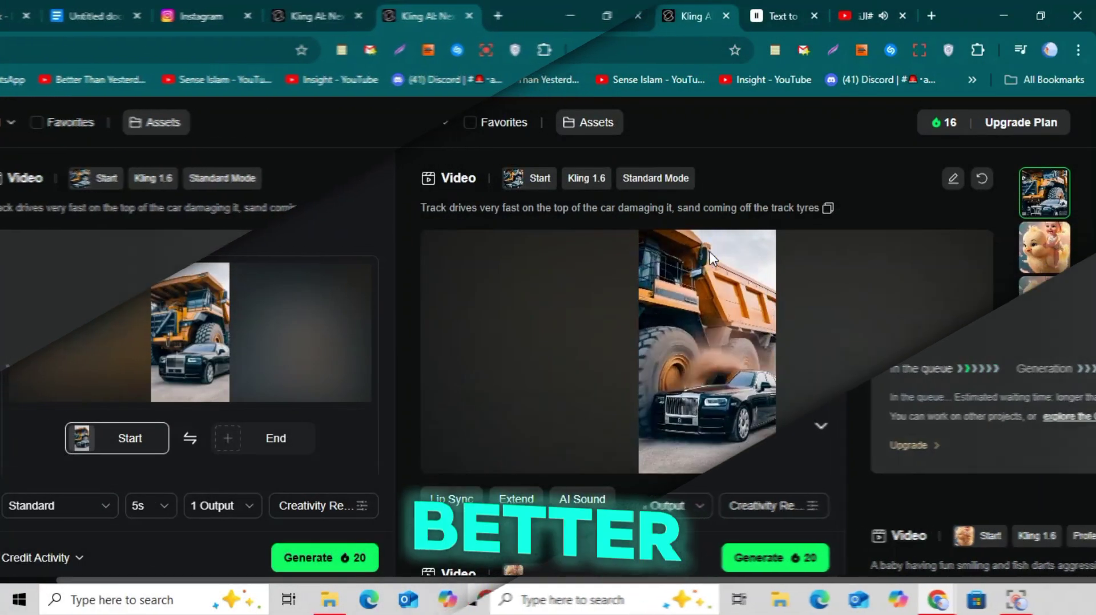
scroll(725, 309, "down", 5)
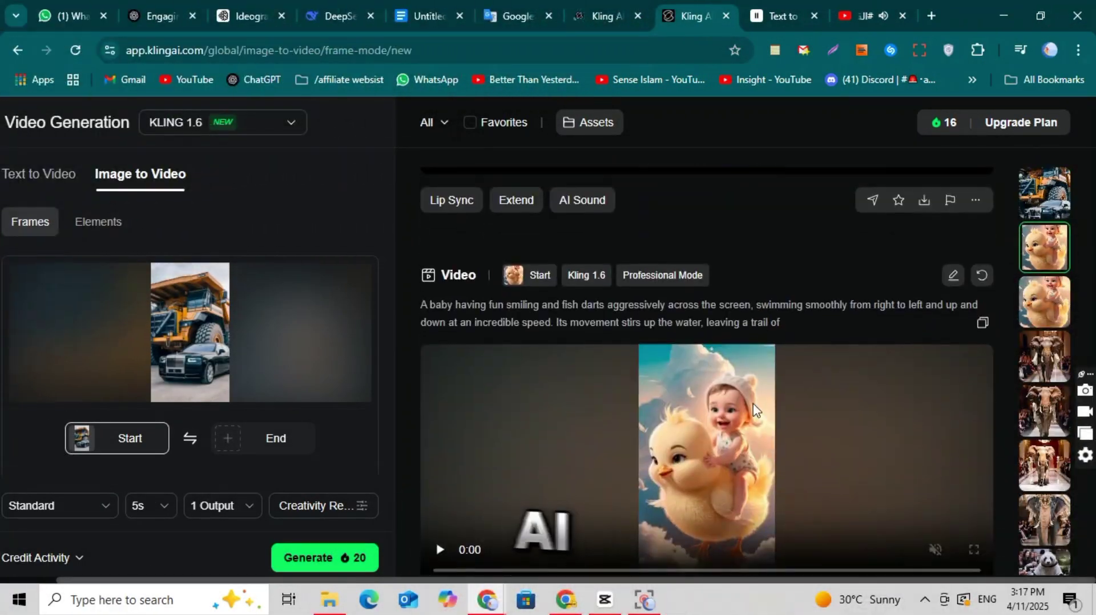
scroll(737, 327, "up", 2)
scroll(737, 327, "up", 3)
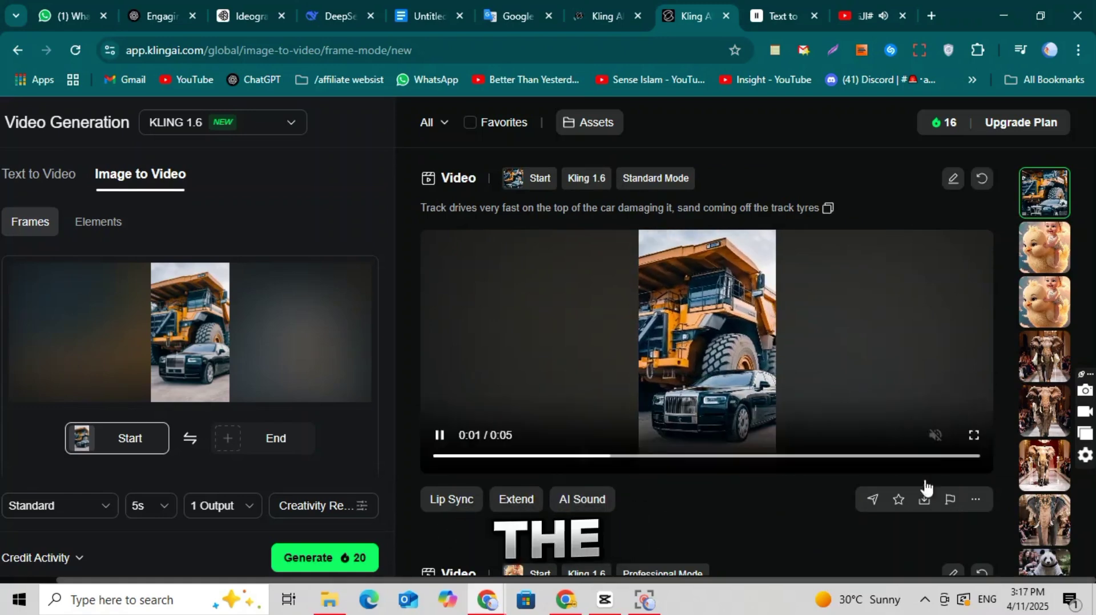
left_click(924, 499)
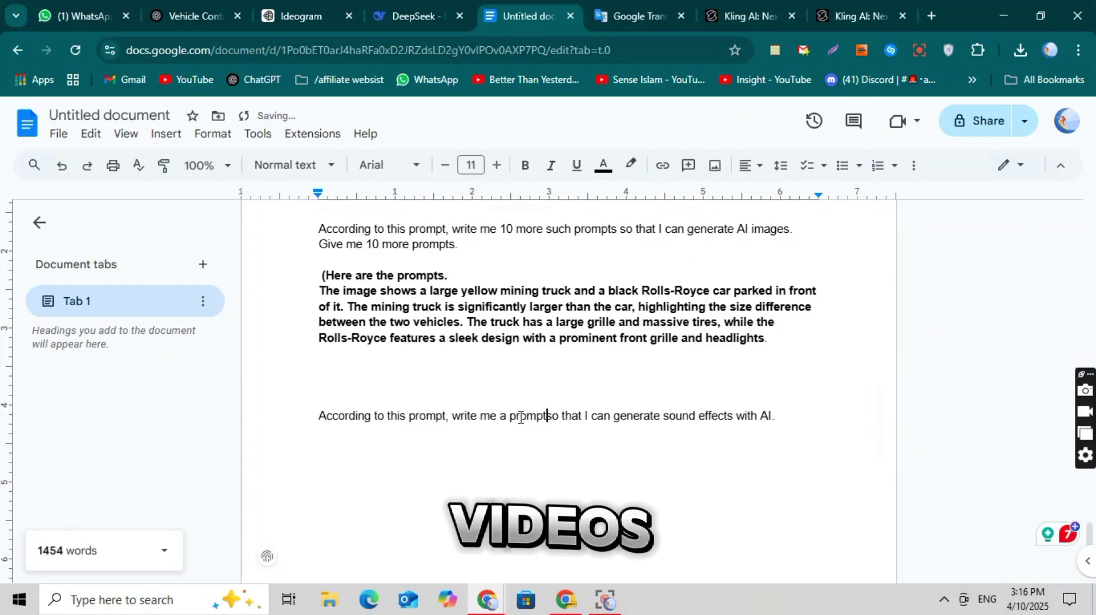
Step: Give ChatGPT the truck-and-Rolls-Royce prompt together with the sound-effects request from the notes
double_click(521, 417)
left_click(520, 417)
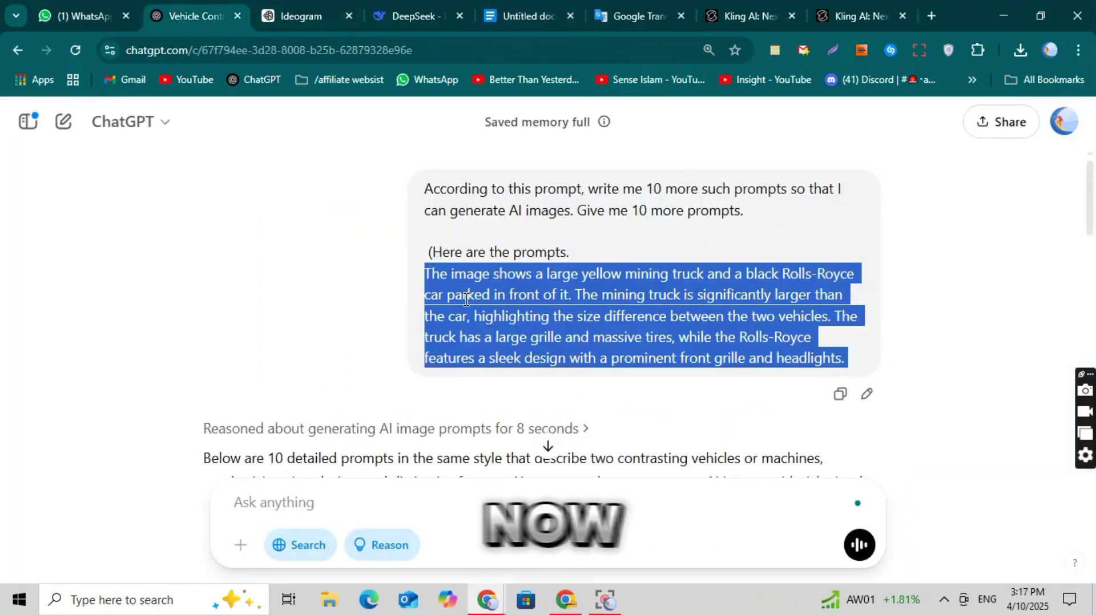
left_click(345, 390)
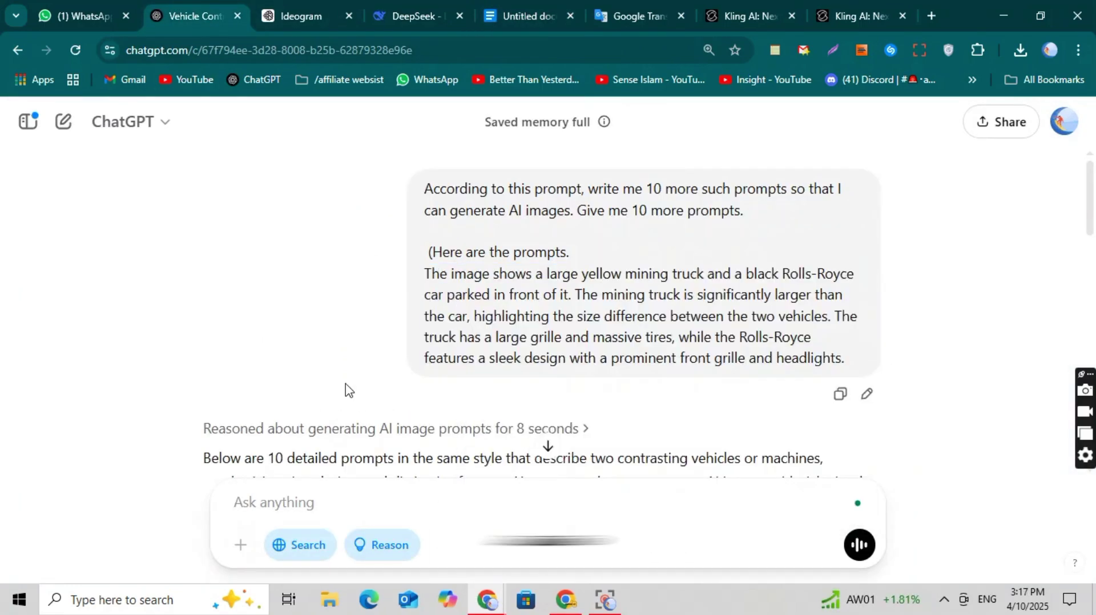
scroll(360, 376, "down", 10)
scroll(367, 443, "up", 2)
scroll(343, 399, "down", 10)
left_click(325, 501)
type("The image shows a large yellow mining truck and a black Rolls-Royce car parked in front of it. The mining truck is significantly larger than the car, highlighting the size difference between the two vehicles. The truck has a large grille and massive tires, while the Rolls-Royce features a sleek design with a prominent front grille and headlights.")
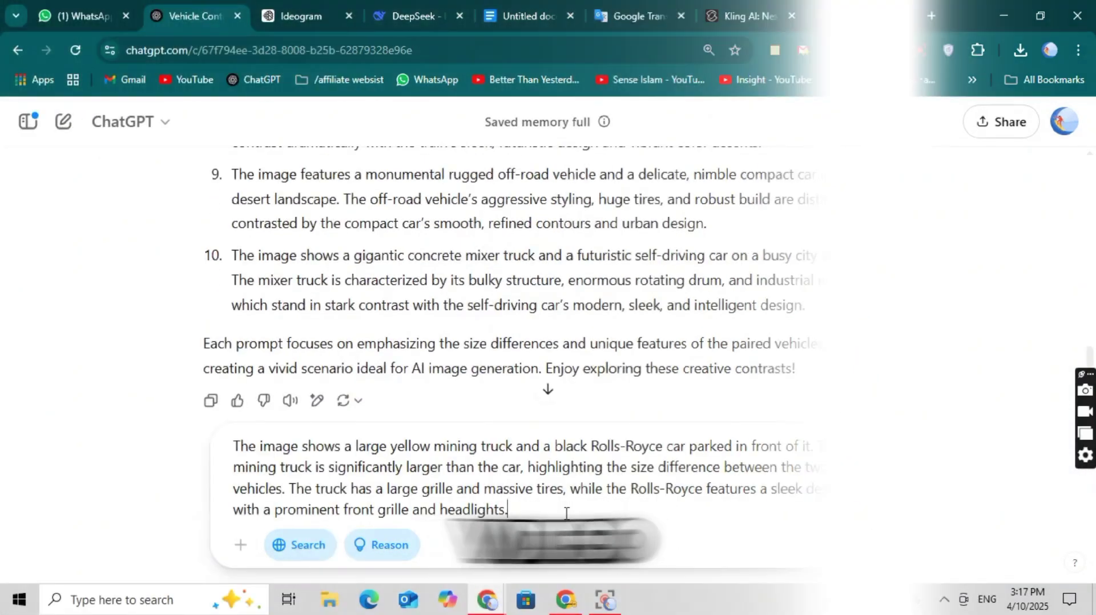
left_click(580, 8)
triple_click(565, 415)
key("ctrl+c")
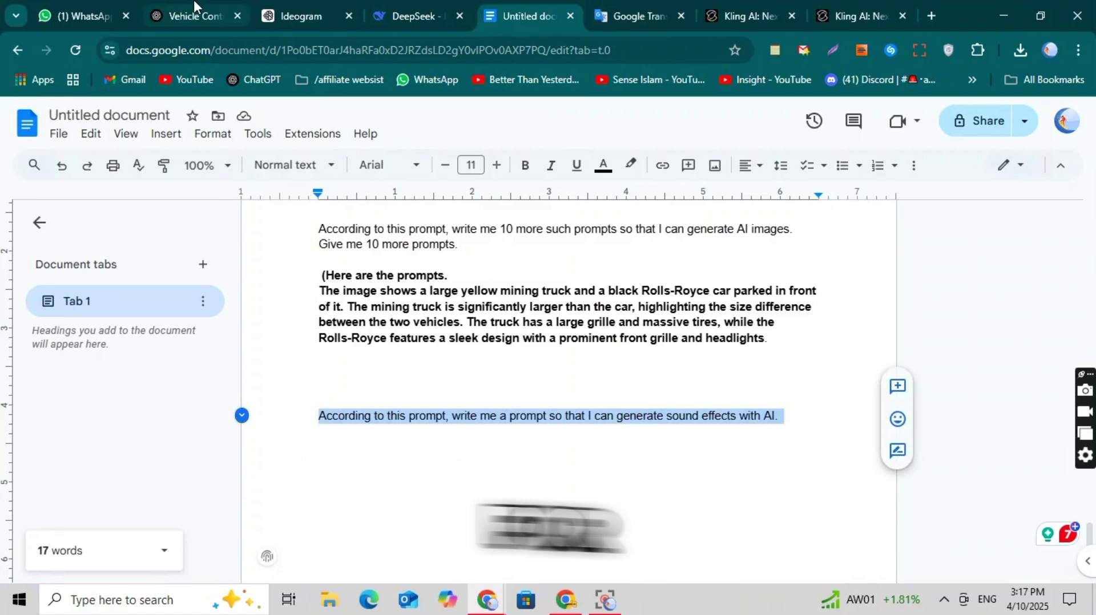
left_click(195, 8)
key("ctrl+v")
left_click_drag(604, 477, 453, 495)
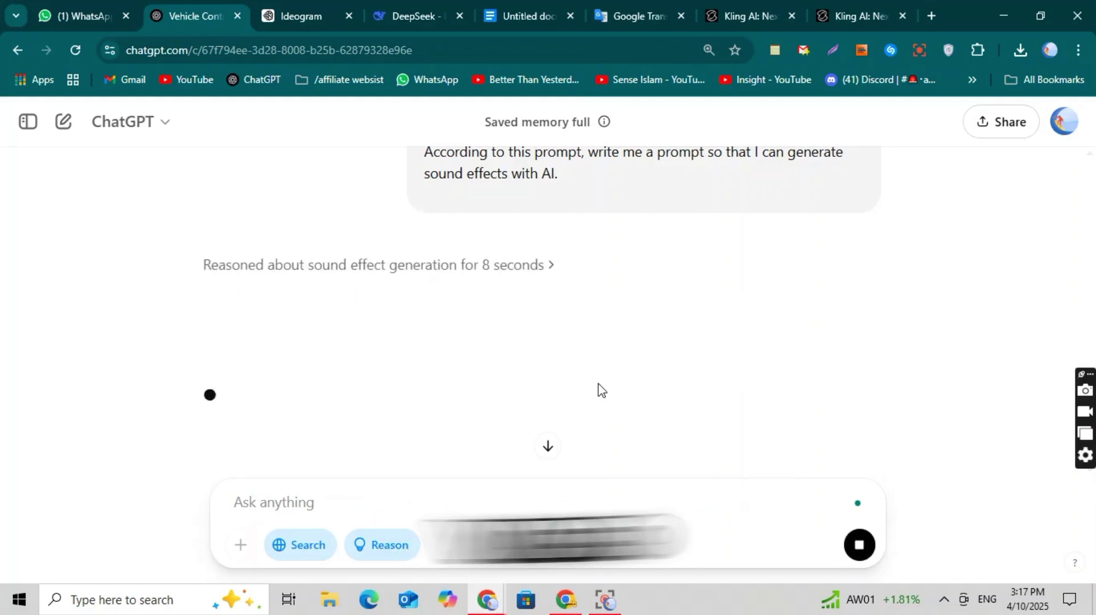
Step: Copy the first paragraph of ChatGPT's layered soundscape prompt and look over the Overlay paragraph
scroll(599, 384, "down", 10)
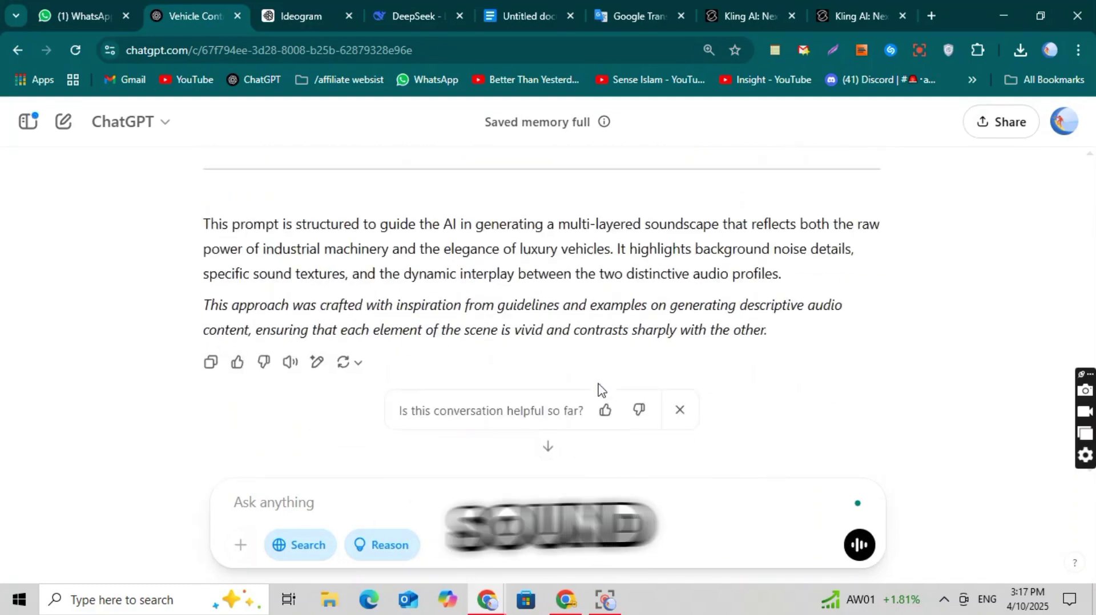
scroll(599, 384, "up", 7)
triple_click(517, 284)
right_click(514, 280)
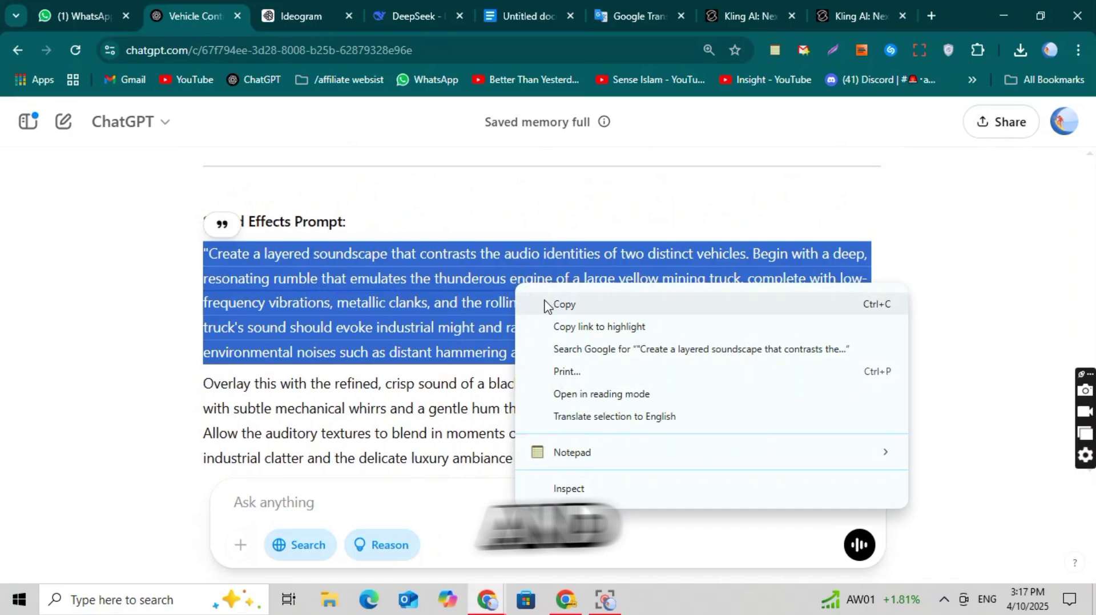
left_click(531, 299)
scroll(546, 299, "down", 1)
scroll(546, 300, "down", 2)
triple_click(549, 299)
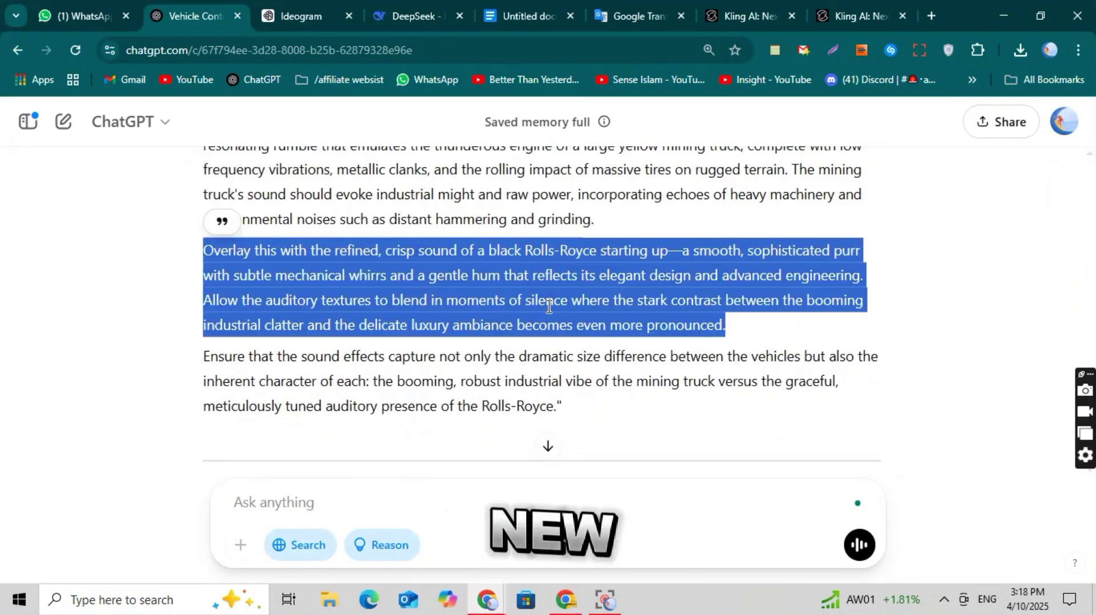
left_click(549, 298)
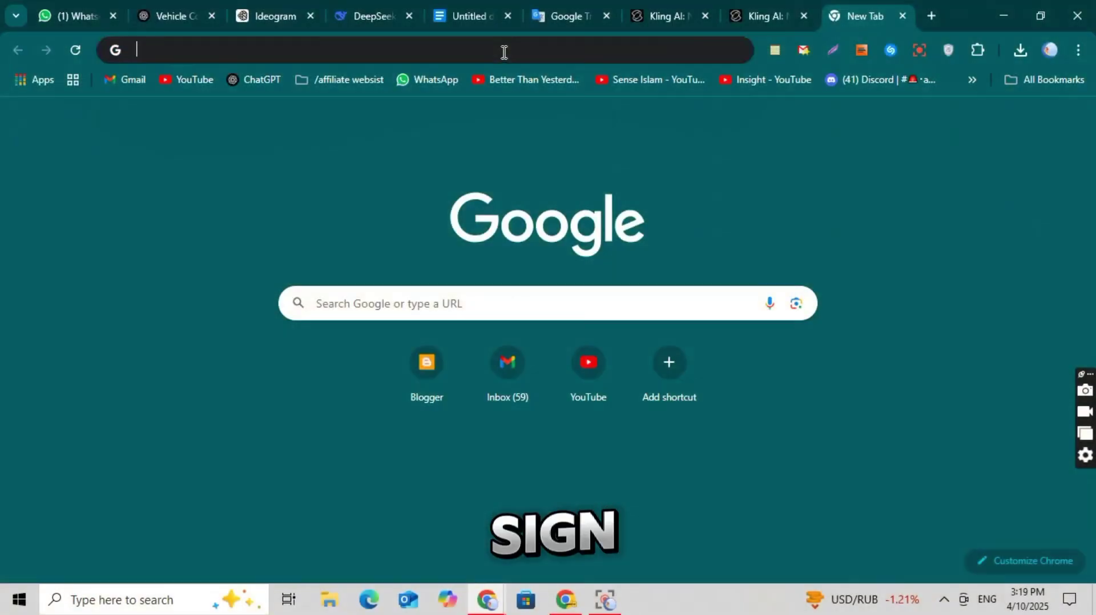
Step: On ElevenLabs, generate sound effects from the pasted truck-and-Rolls-Royce prompt
type("elevenlabs.io/speech-synthesis")
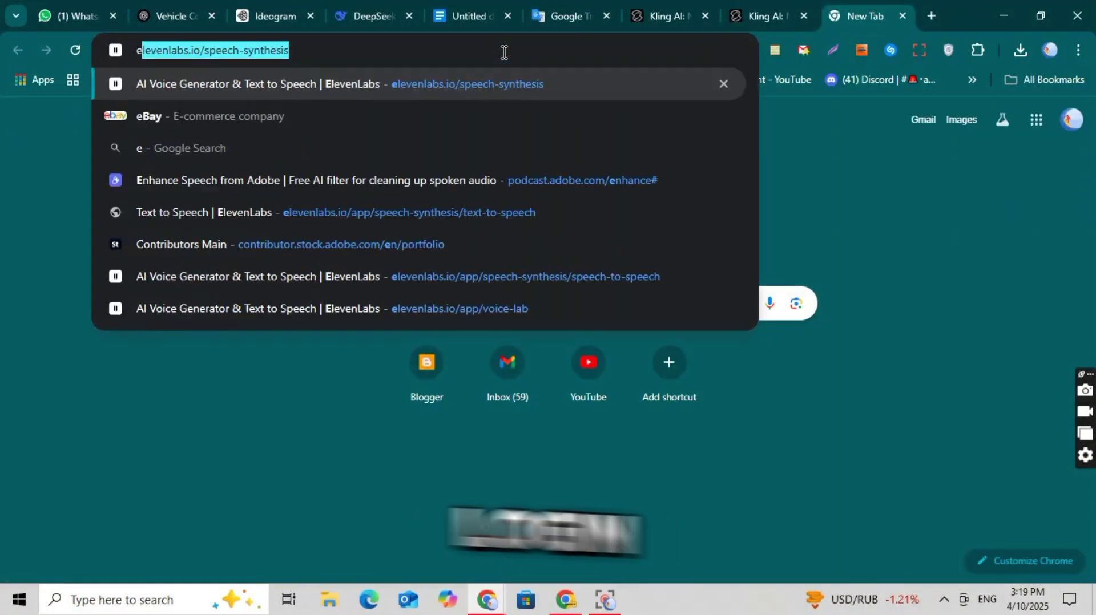
key("Return")
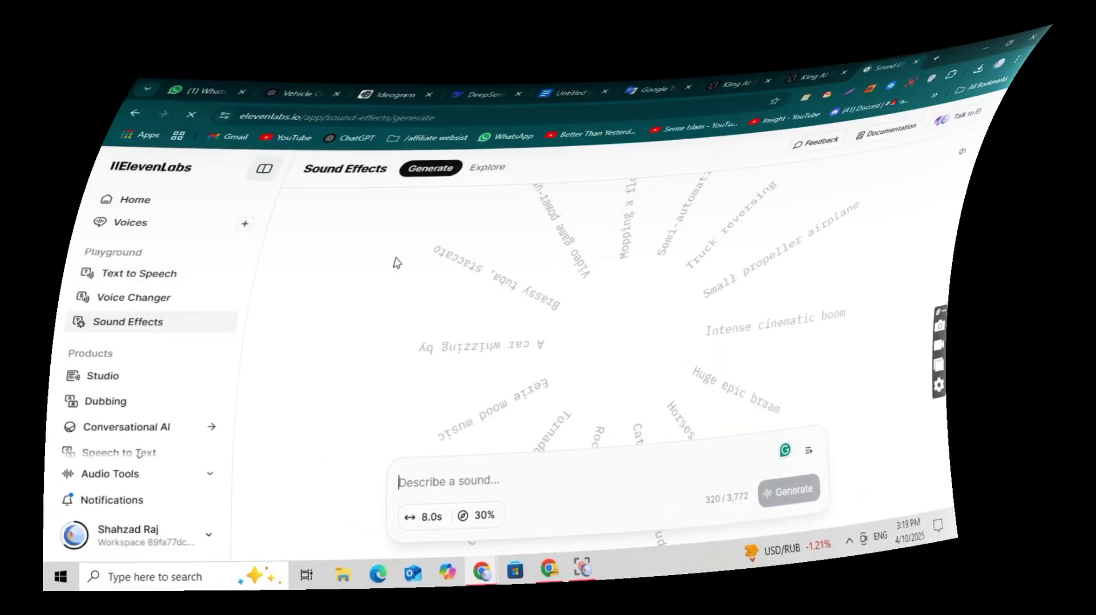
key("ctrl+v")
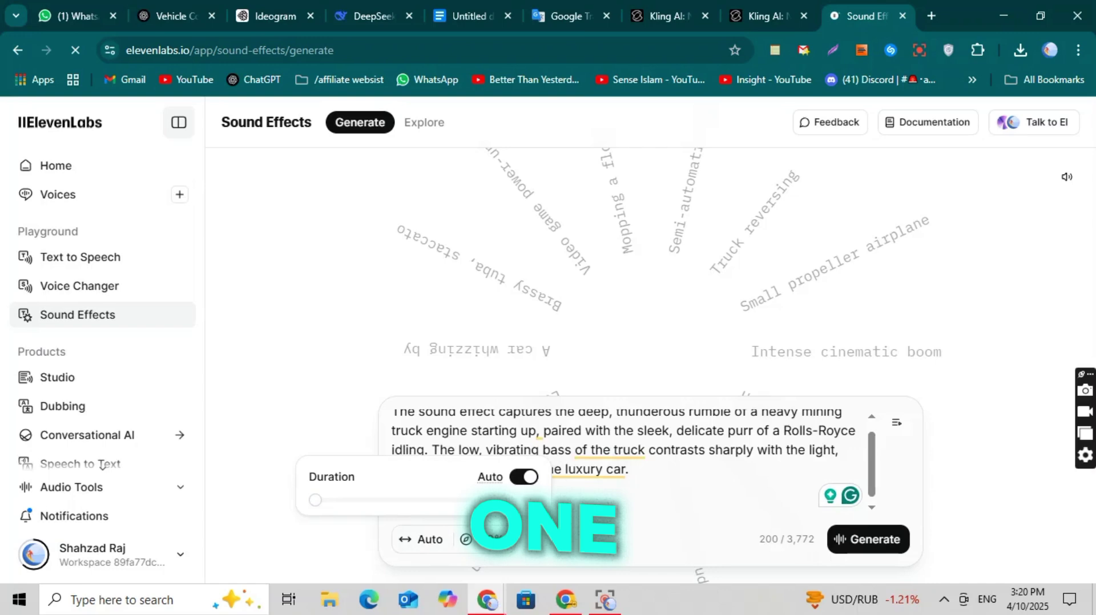
left_click(877, 541)
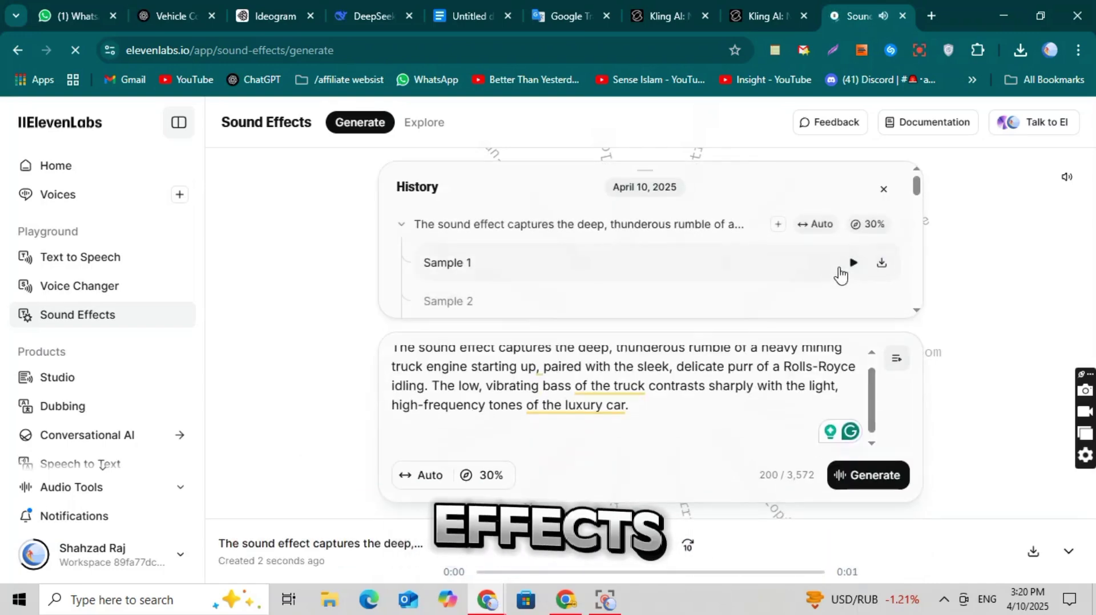
Step: Play Sample 3 of the generated sound effects and review the results
left_click(853, 280)
scroll(854, 245, "down", 2)
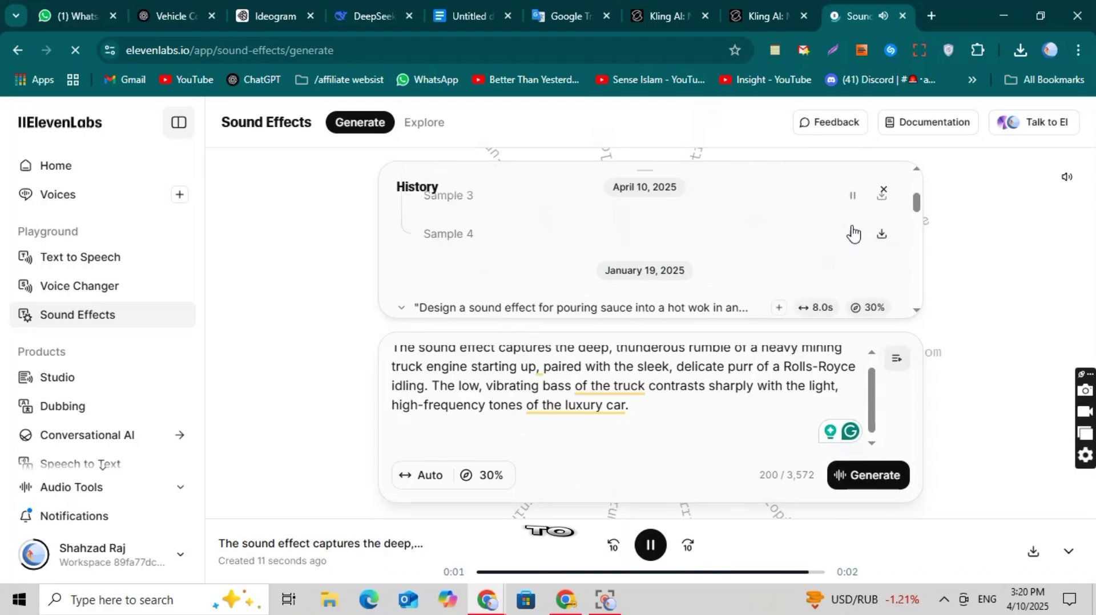
scroll(856, 262, "up", 3)
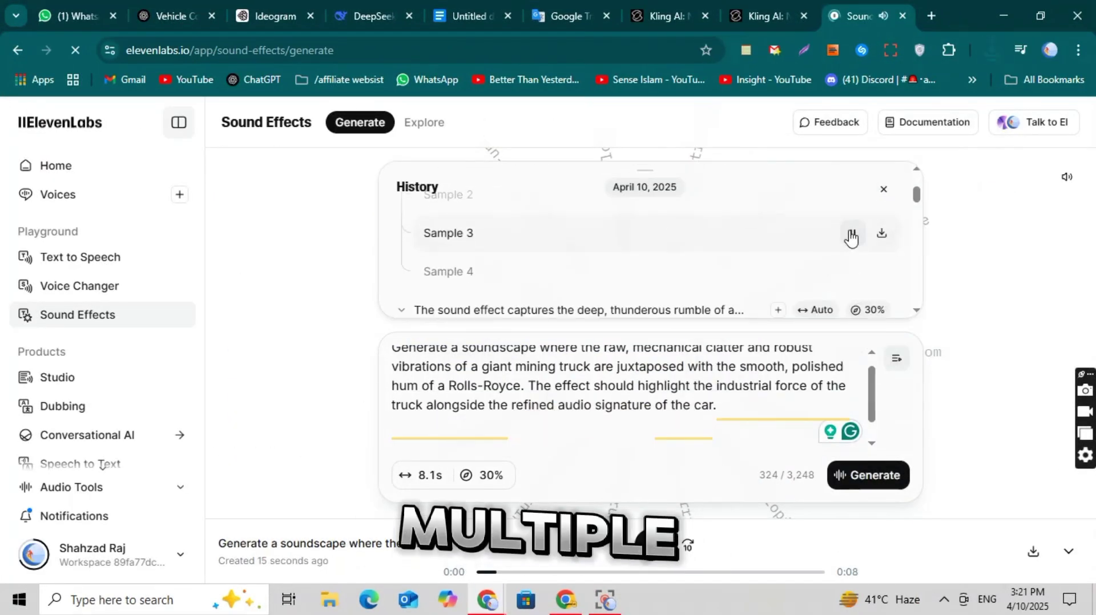
scroll(853, 245, "down", 1)
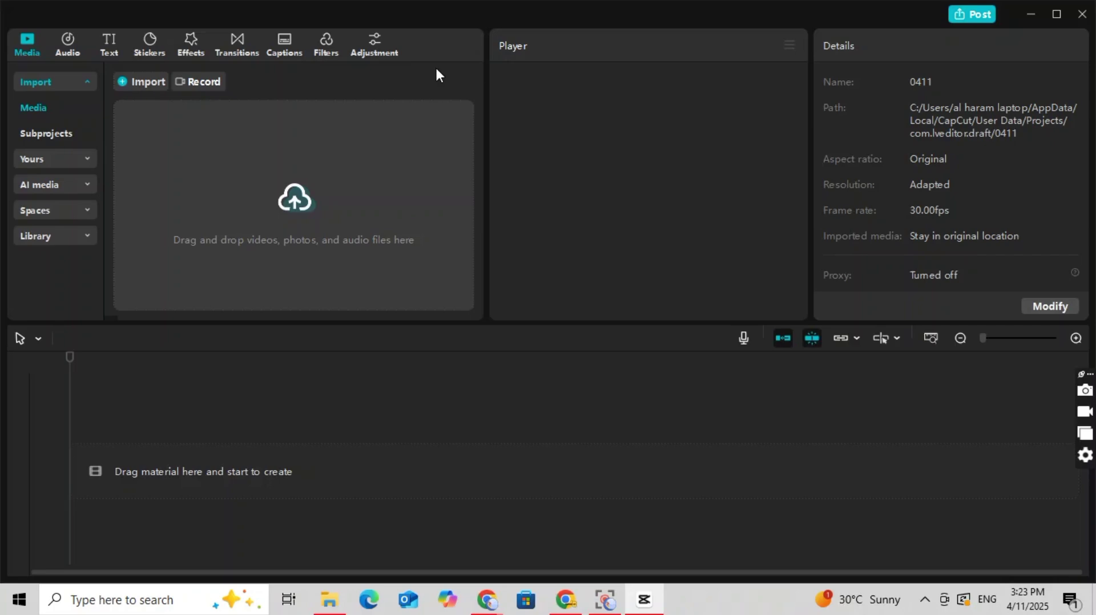
Step: Import all of today's downloaded truck videos and sound files into CapCut's media library
left_click(139, 86)
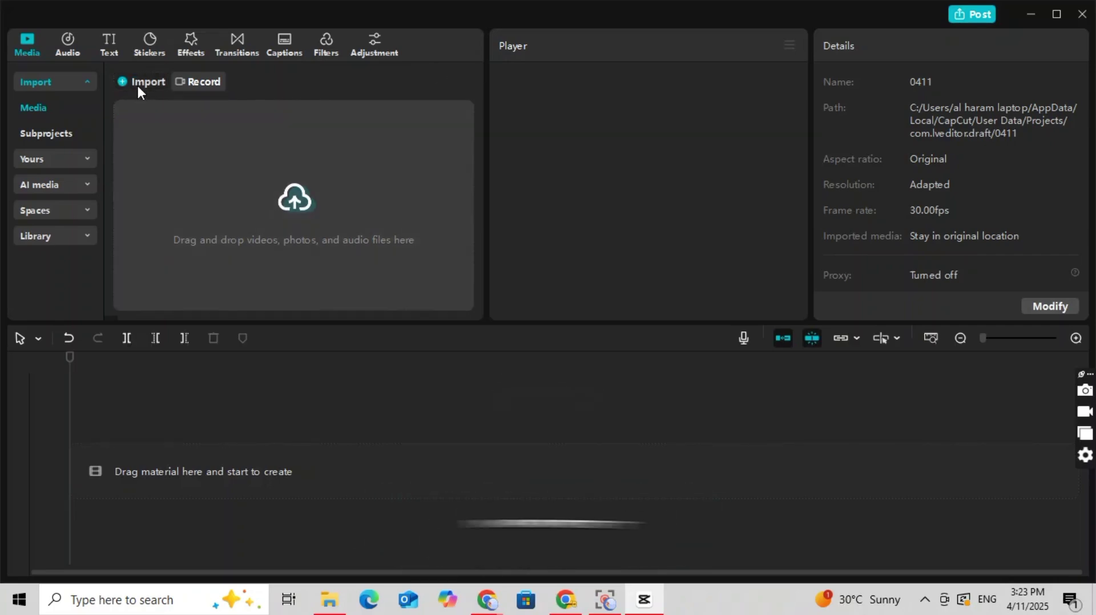
left_click_drag(144, 165, 497, 154)
left_click(412, 358)
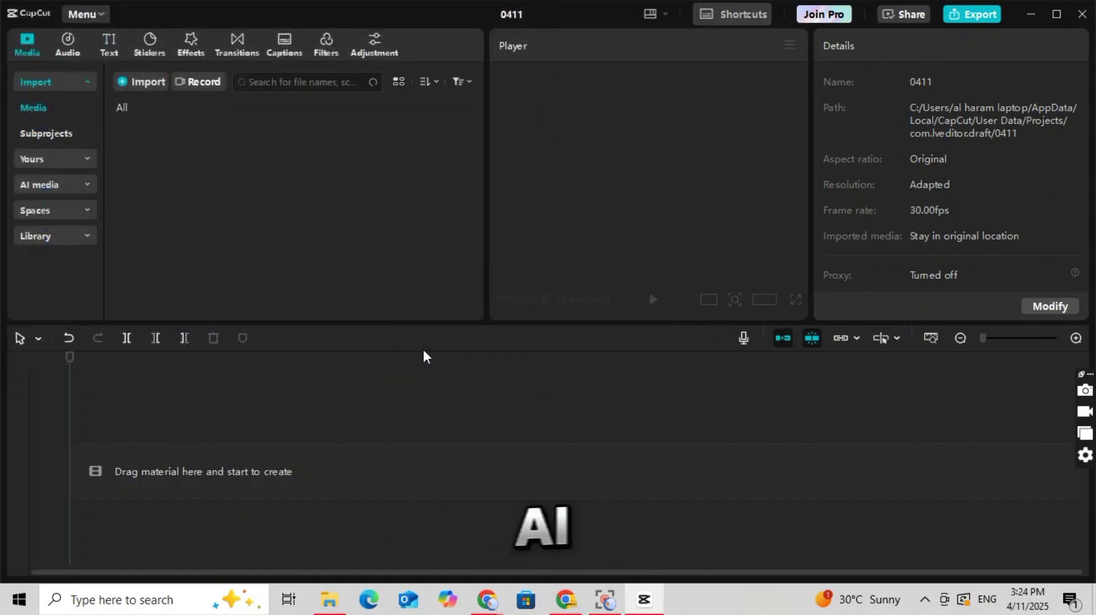
Step: Preview the truck clips and add Tires_screech__sand_flies__metal (2).mp4 to the timeline
left_click(407, 164)
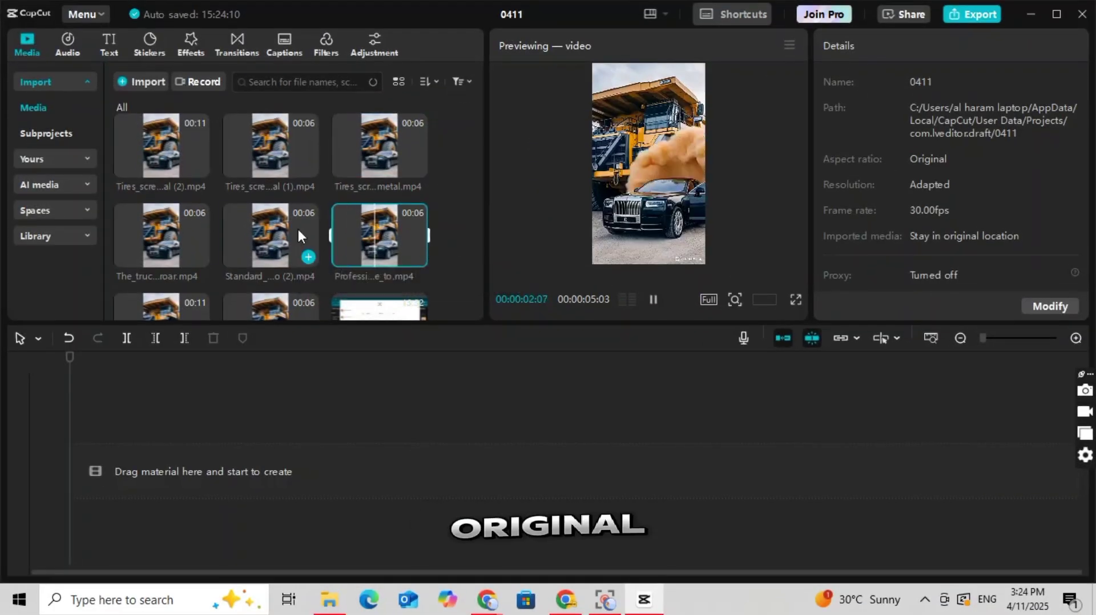
left_click(272, 144)
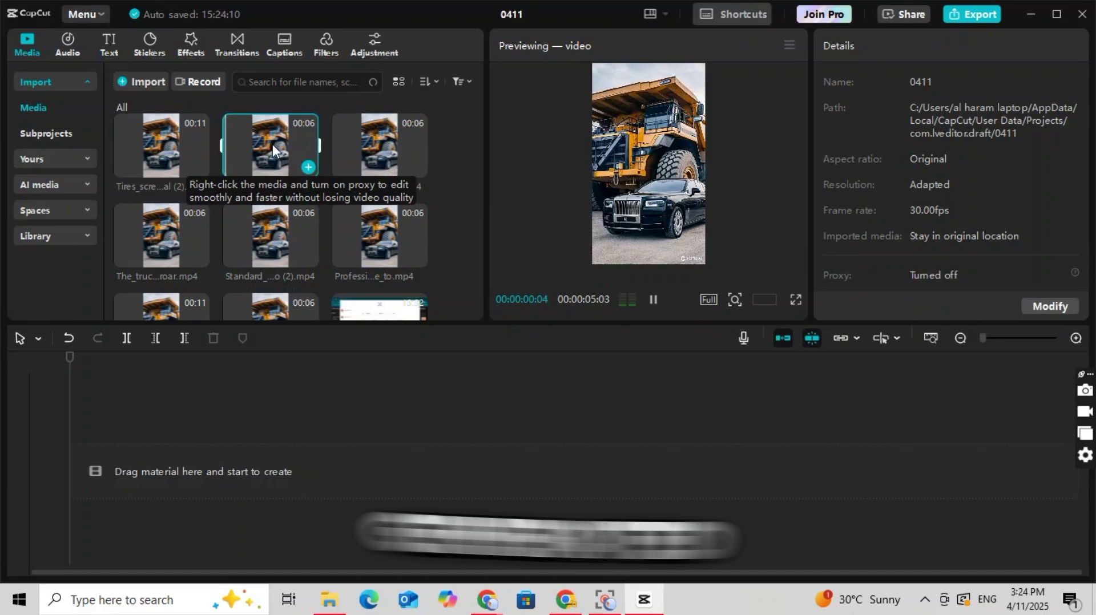
left_click(204, 148)
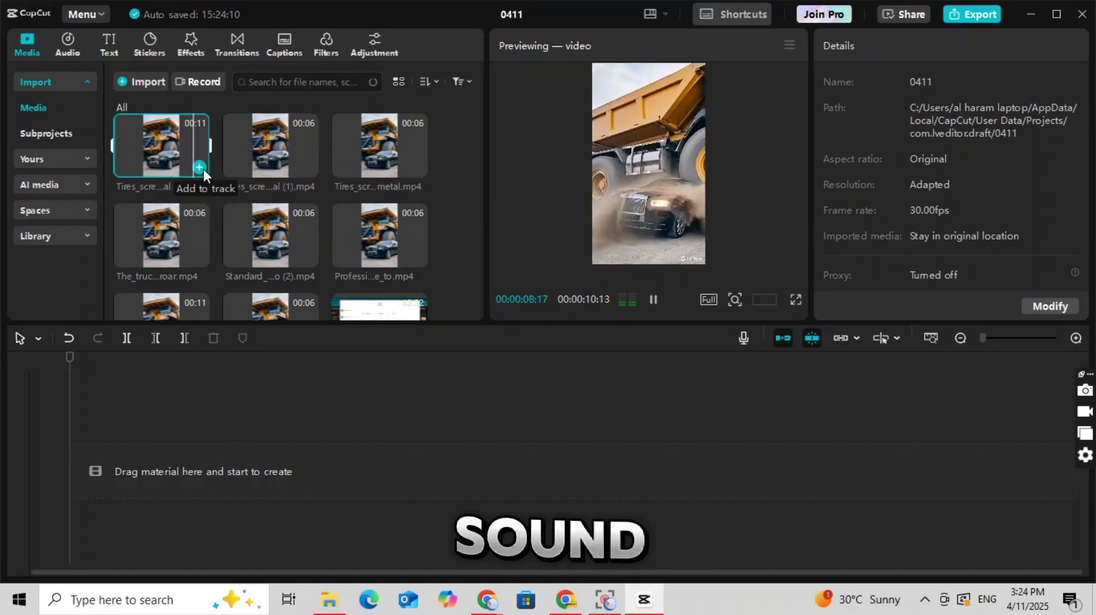
left_click(198, 168)
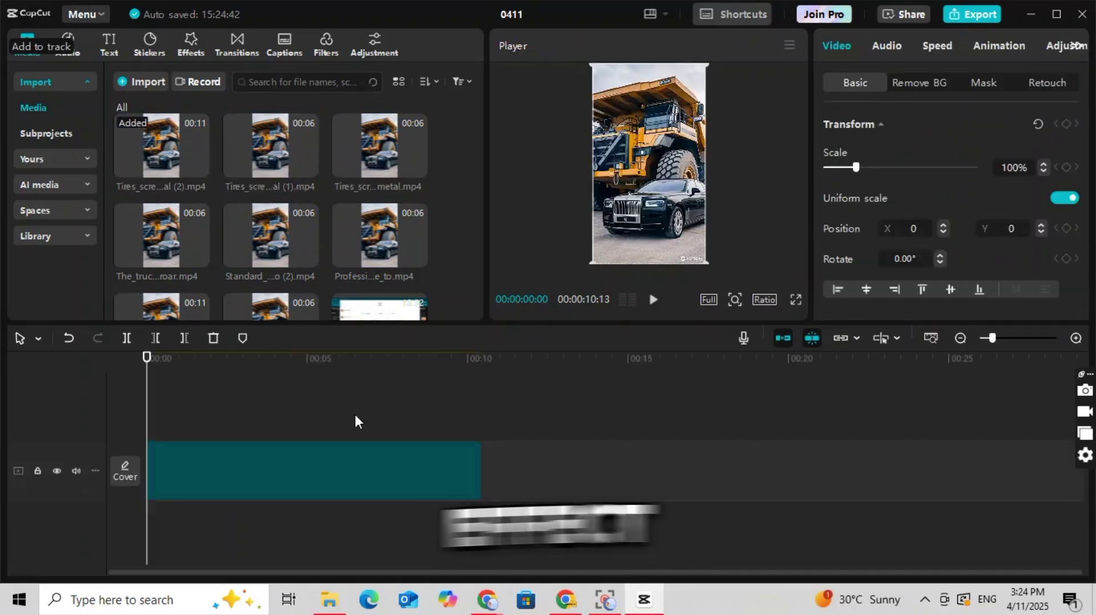
Step: Place both ElevenLabs 11L clips under the truck video and lower the 3-second one to -56.1 dB
left_click(174, 471)
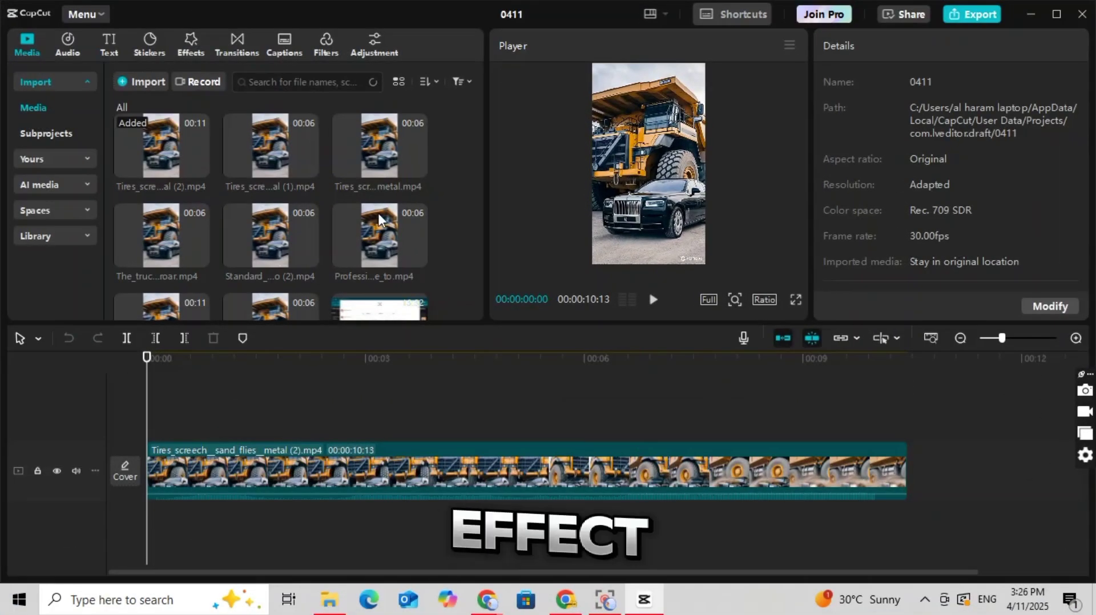
left_click(384, 459)
left_click(552, 465)
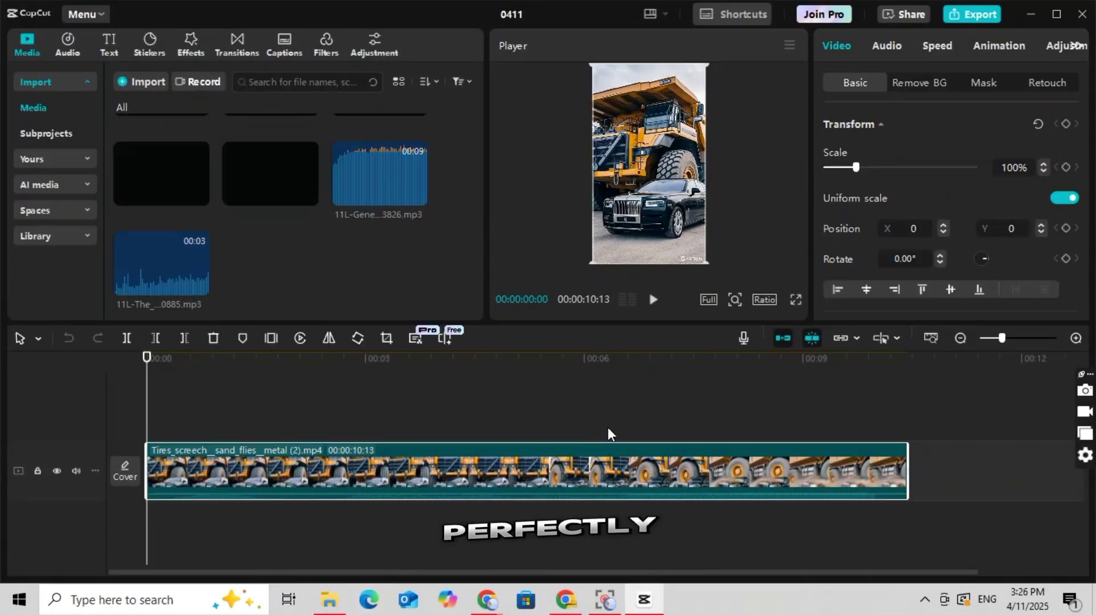
left_click_drag(162, 264, 231, 507)
left_click_drag(416, 188, 744, 500)
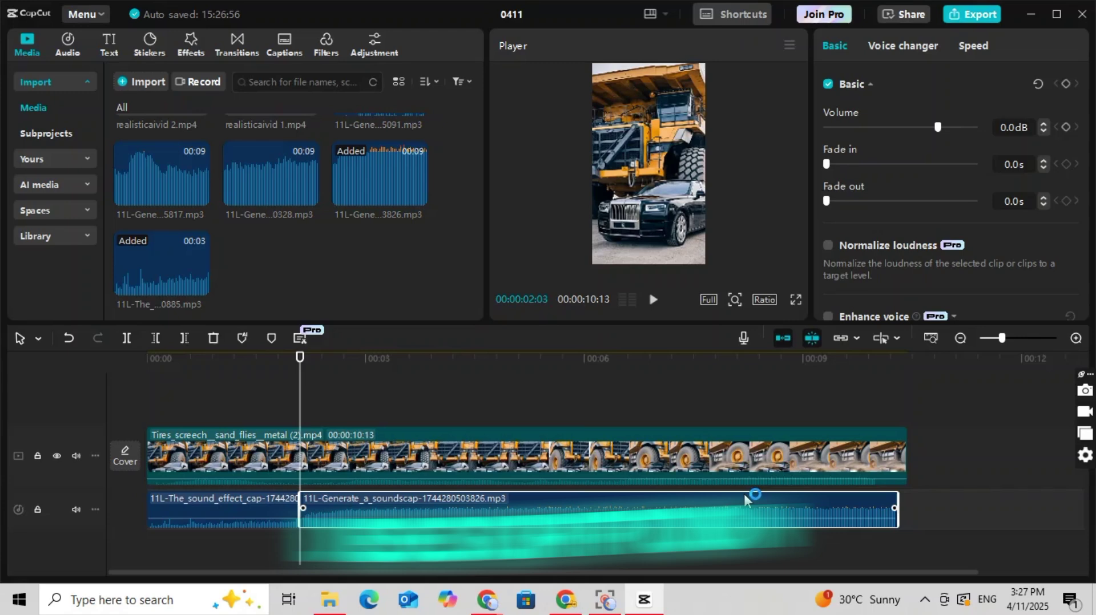
left_click_drag(748, 496, 748, 511)
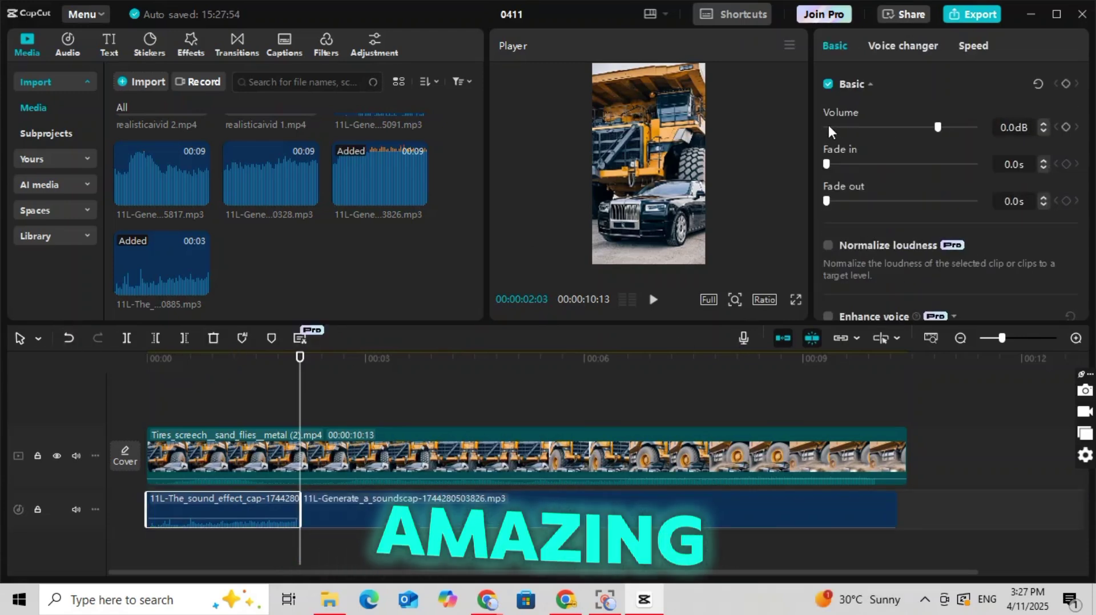
left_click(109, 44)
left_click(191, 44)
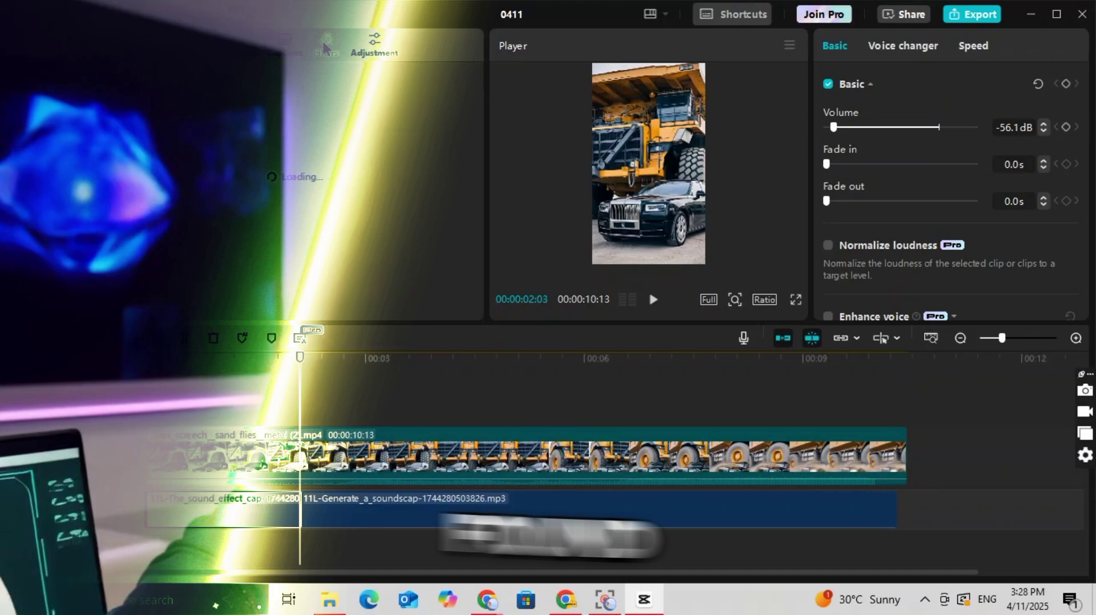